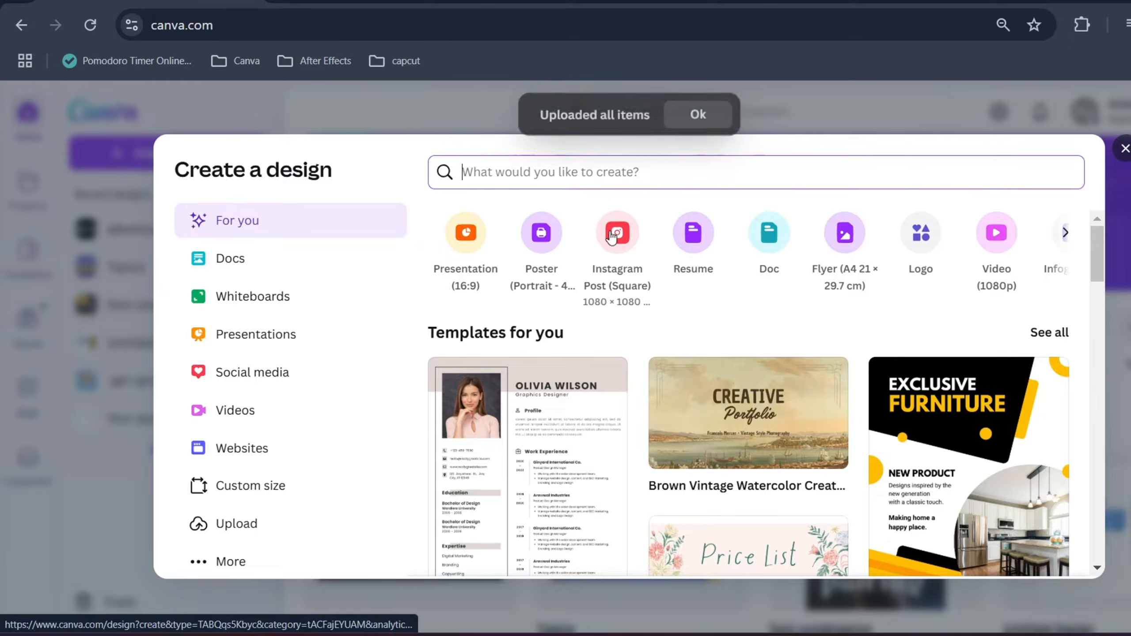
- Fill the blank Instagram Post page's background with the yellow-to-orange gradient
left_click(664, 332)
left_click(644, 174)
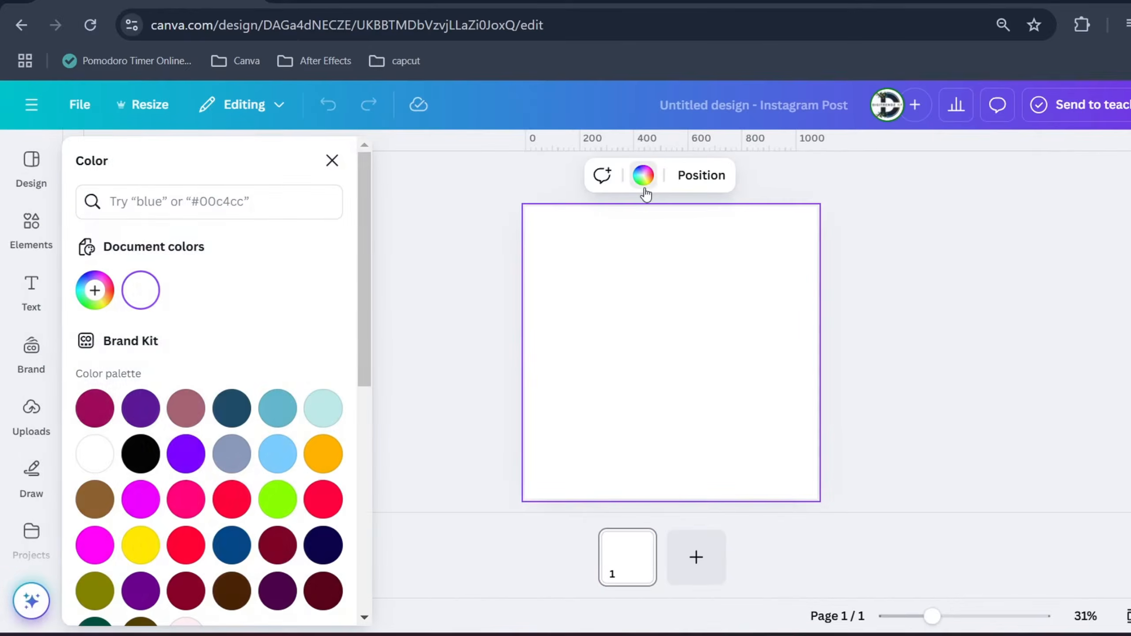
scroll(265, 384, "down", 5)
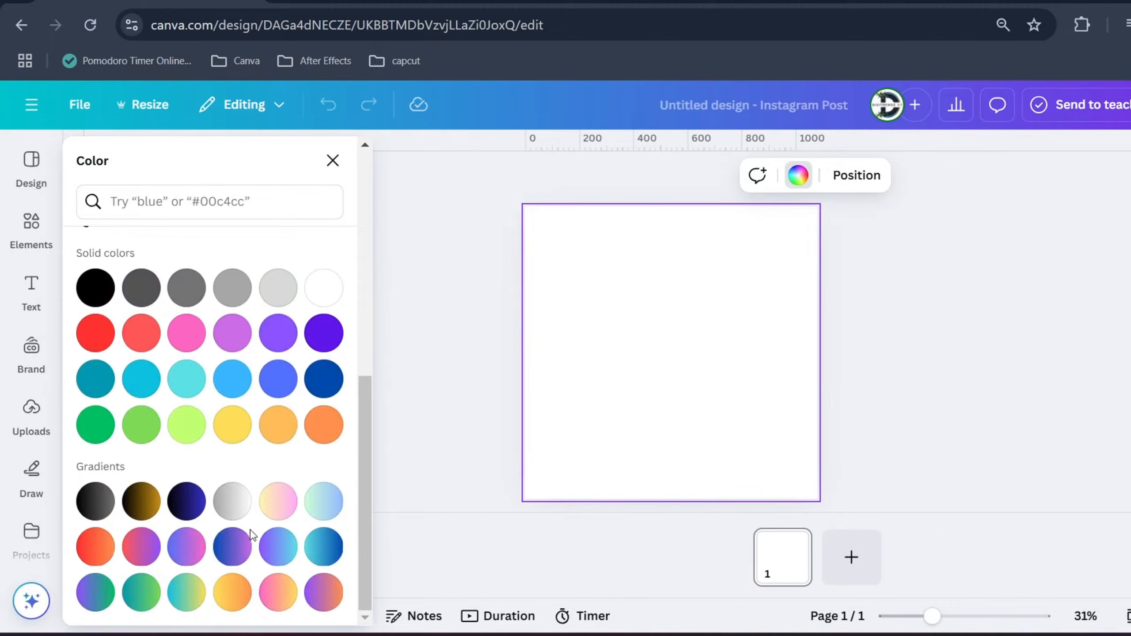
left_click(228, 593)
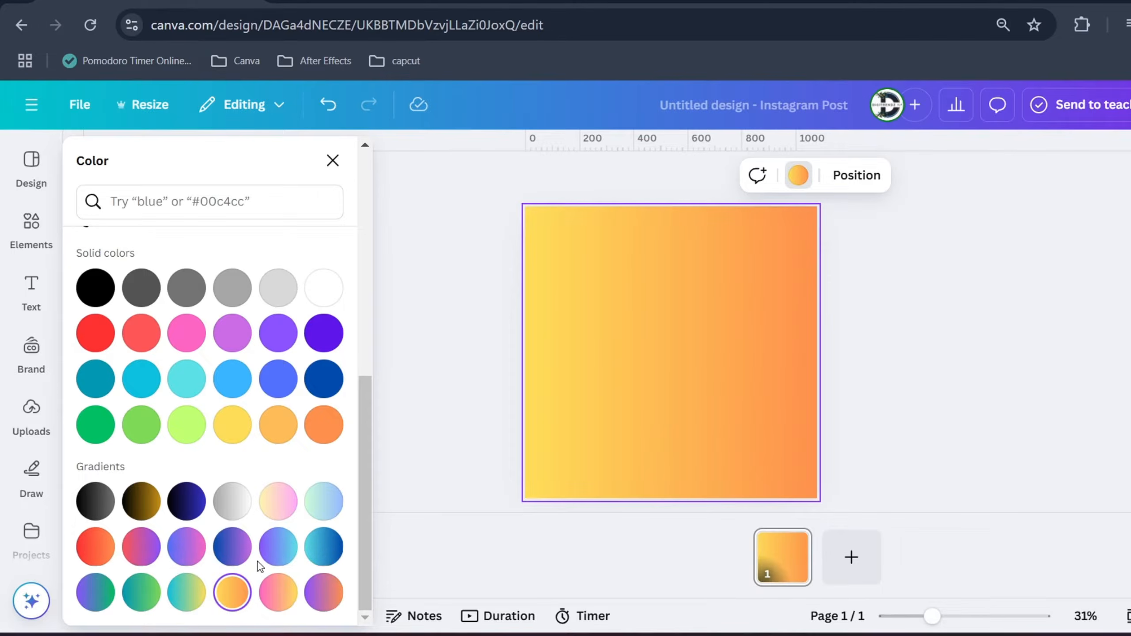
- Try the pink-to-yellow, purple-to-orange and red-to-orange gradients on the background, and return to yellow-to-orange
left_click(279, 591)
left_click(323, 592)
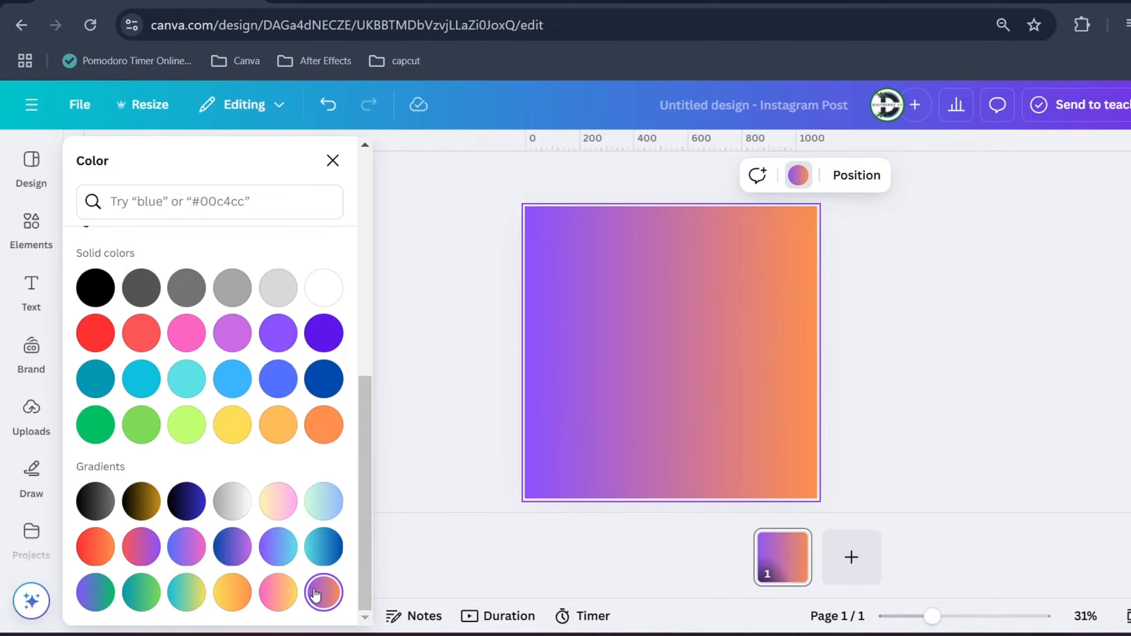
left_click(93, 545)
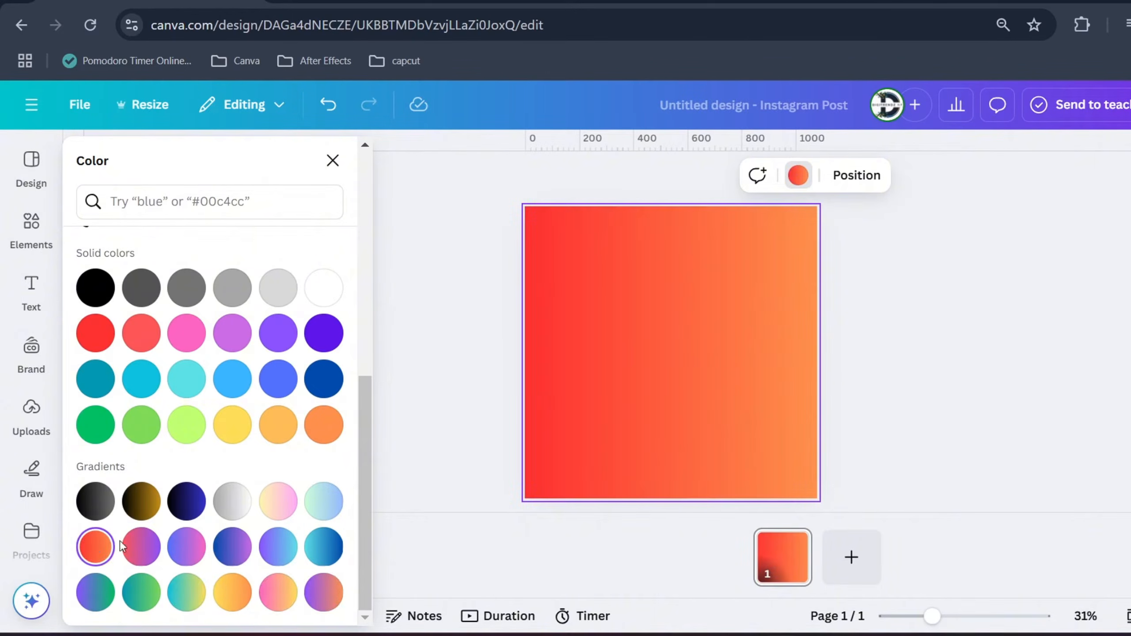
left_click(240, 584)
left_click(447, 379)
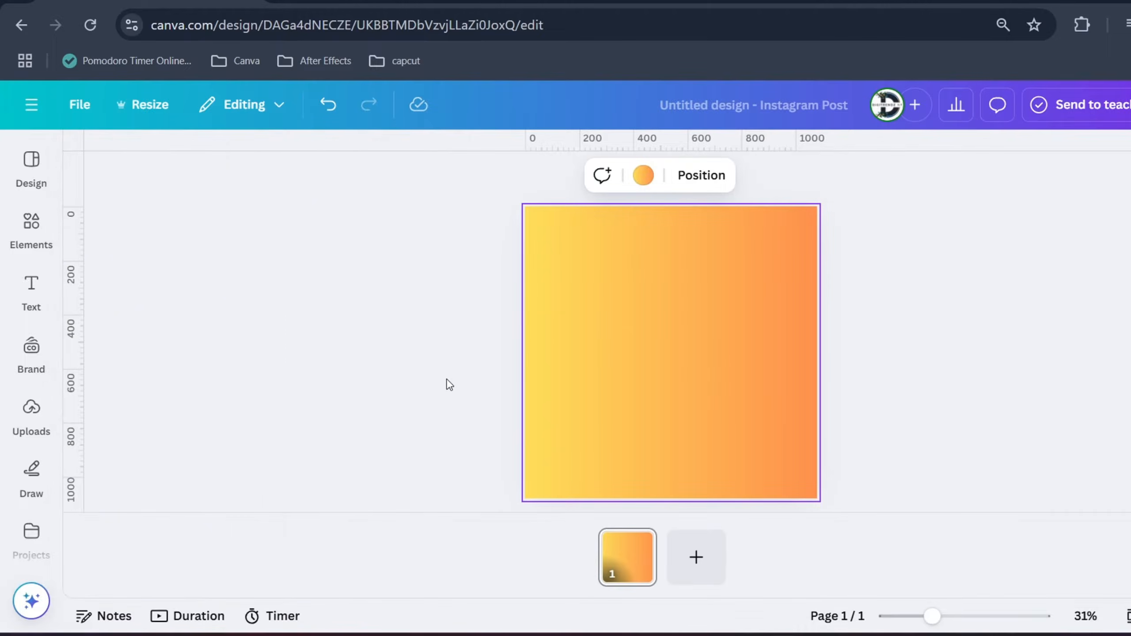
- Add the three uploaded character images to the page: black Spider-Man, red-and-blue Spider-Man and white-hooded Spider-Gwen
left_click(21, 407)
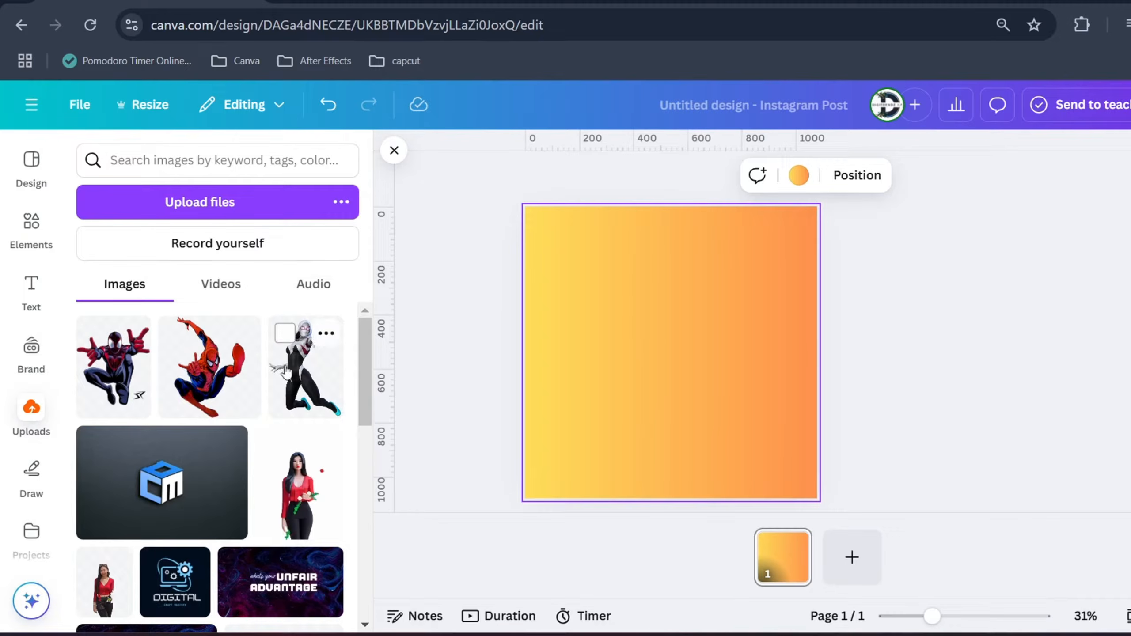
left_click(133, 381)
left_click_drag(689, 362, 761, 350)
left_click(229, 372)
left_click(305, 340)
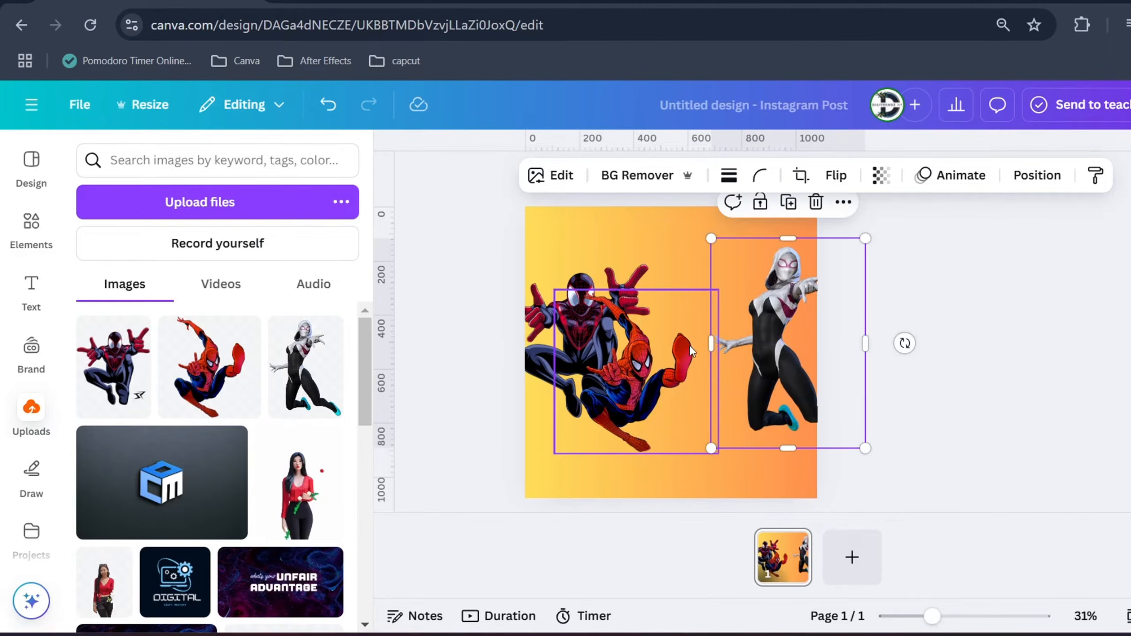
- Arrange the figures with the red-and-blue Spider-Man beside Spider-Gwen and the black Spider-Man at the page's upper middle
left_click_drag(647, 369, 737, 363)
left_click(589, 347)
left_click(772, 356)
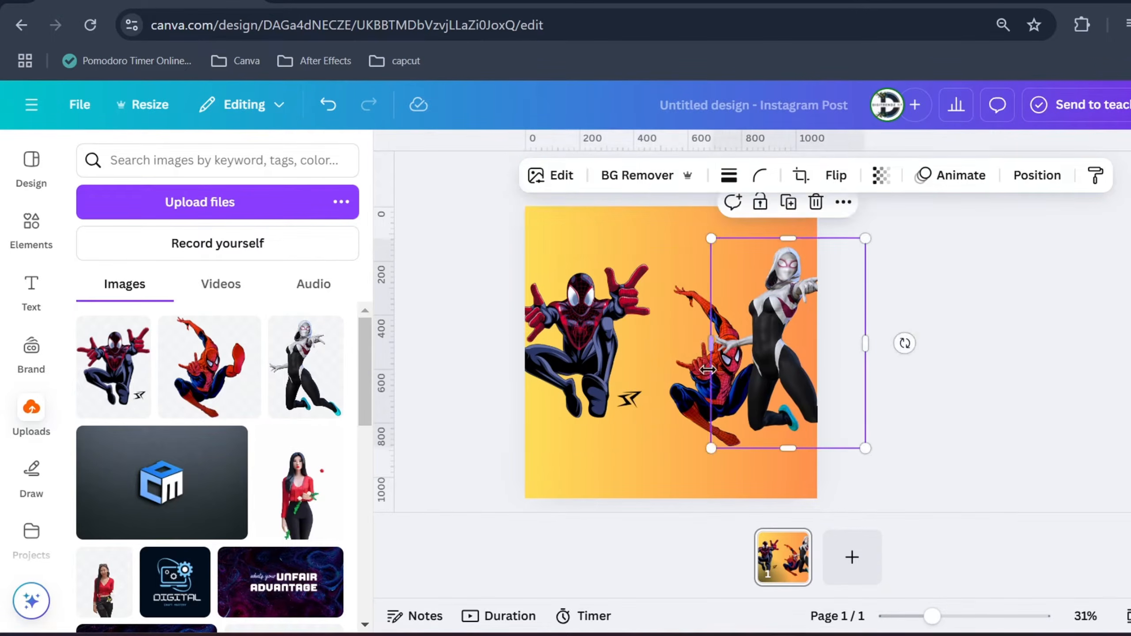
left_click_drag(596, 352, 639, 347)
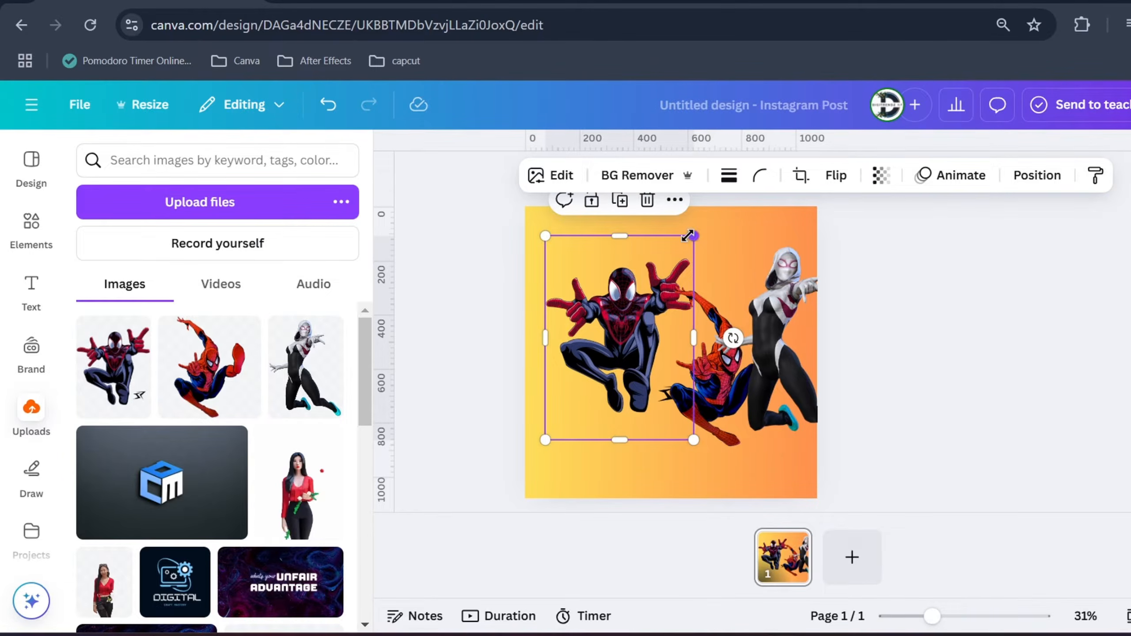
left_click_drag(621, 282, 653, 252)
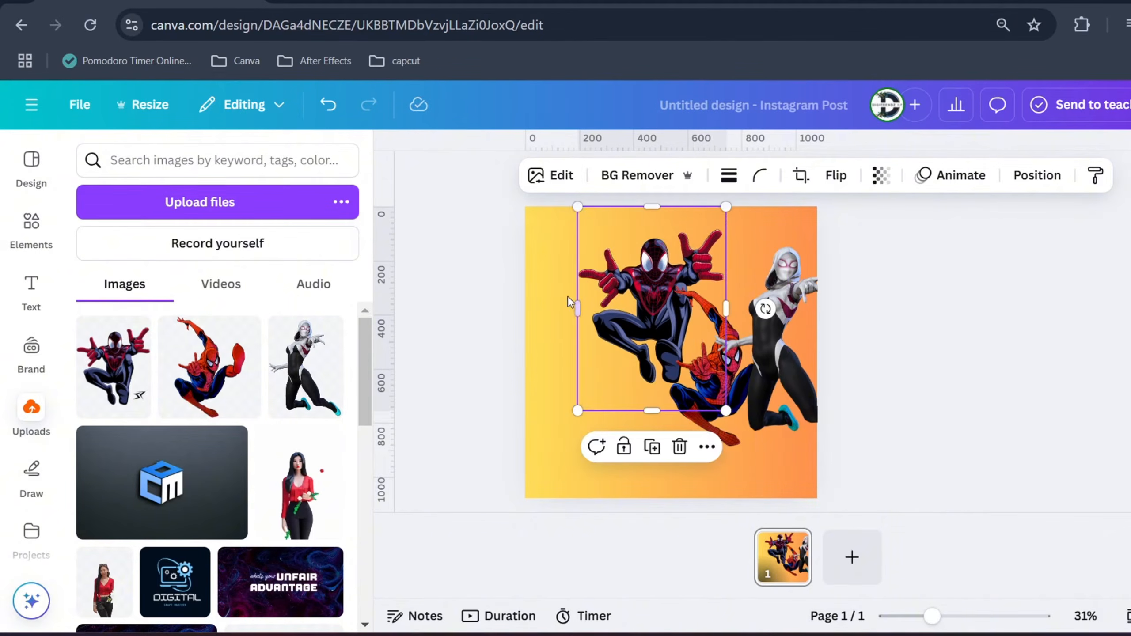
left_click(564, 296)
- Add a red rectangle and shape it into a thin horizontal bar from the page's left edge across the black Spider-Man's chest
left_click(30, 223)
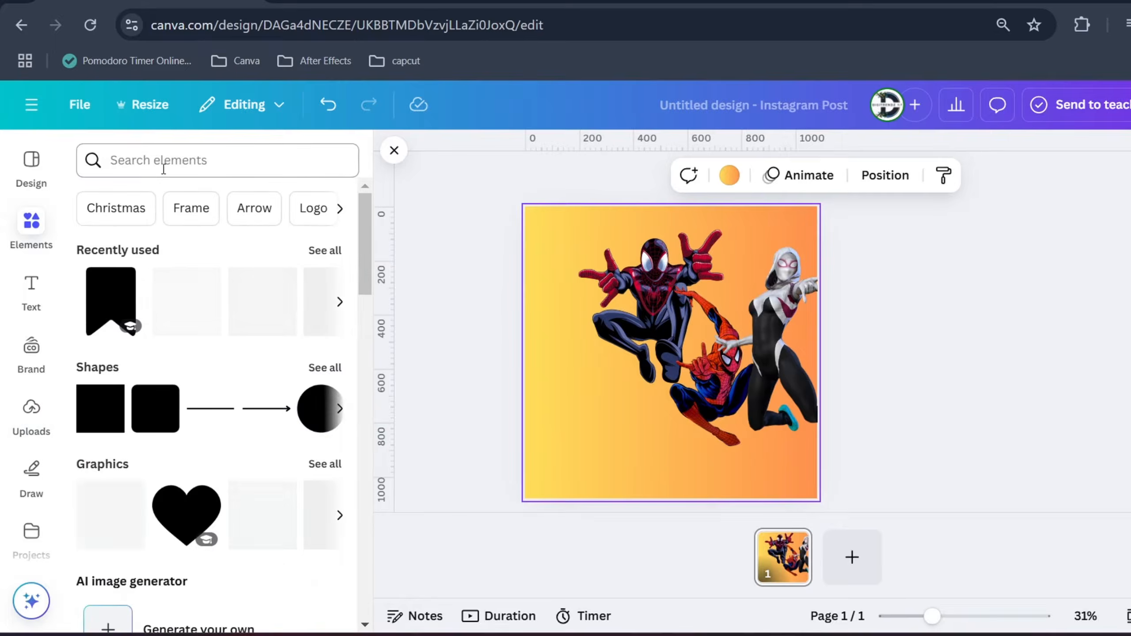
left_click(162, 161)
type("re")
left_click(126, 234)
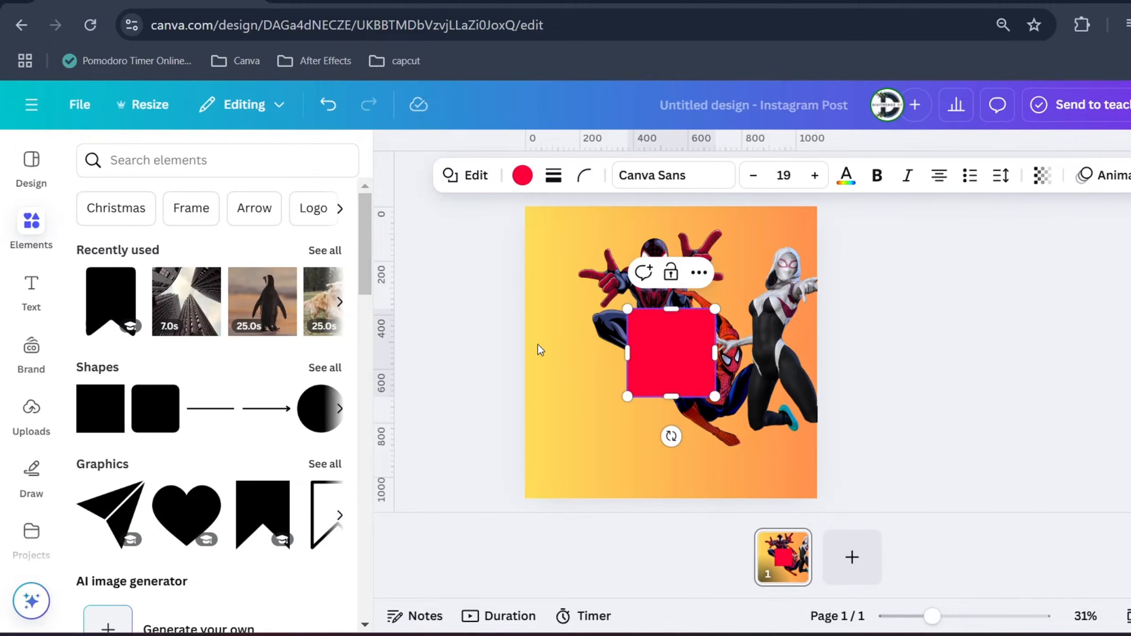
left_click_drag(638, 352, 525, 349)
left_click_drag(618, 308, 599, 282)
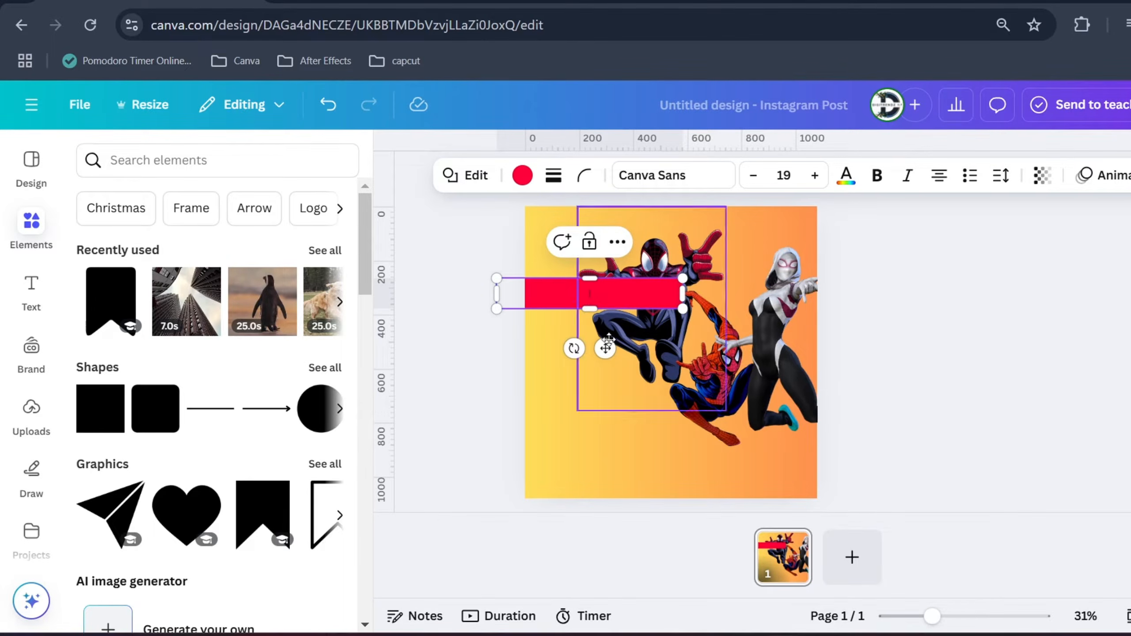
left_click(543, 413)
- Duplicate the red bar twice and place the copies below it, one at mid-page and one near the lower part
left_click(584, 297)
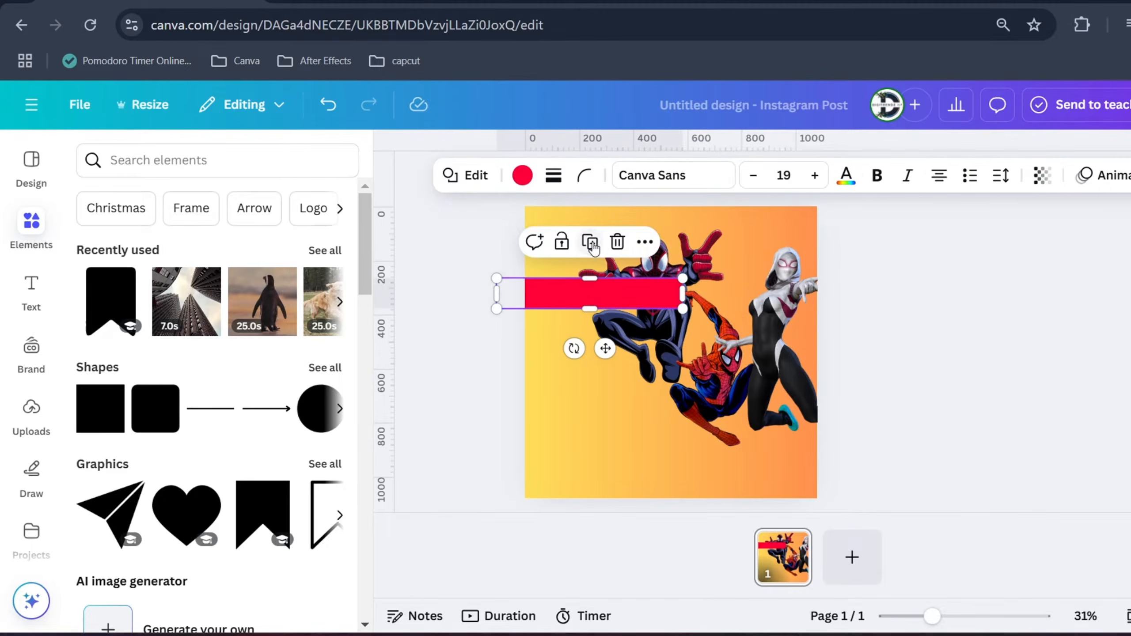
left_click(590, 243)
left_click_drag(585, 290, 584, 442)
left_click(580, 304)
left_click_drag(579, 299, 573, 368)
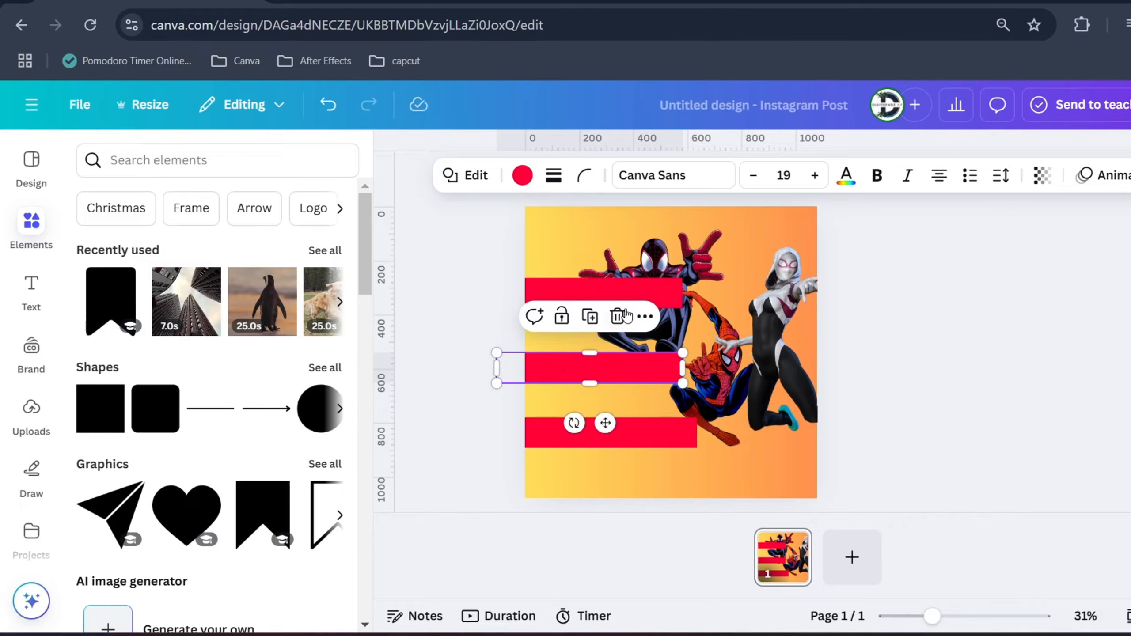
left_click(637, 292)
left_click(513, 262)
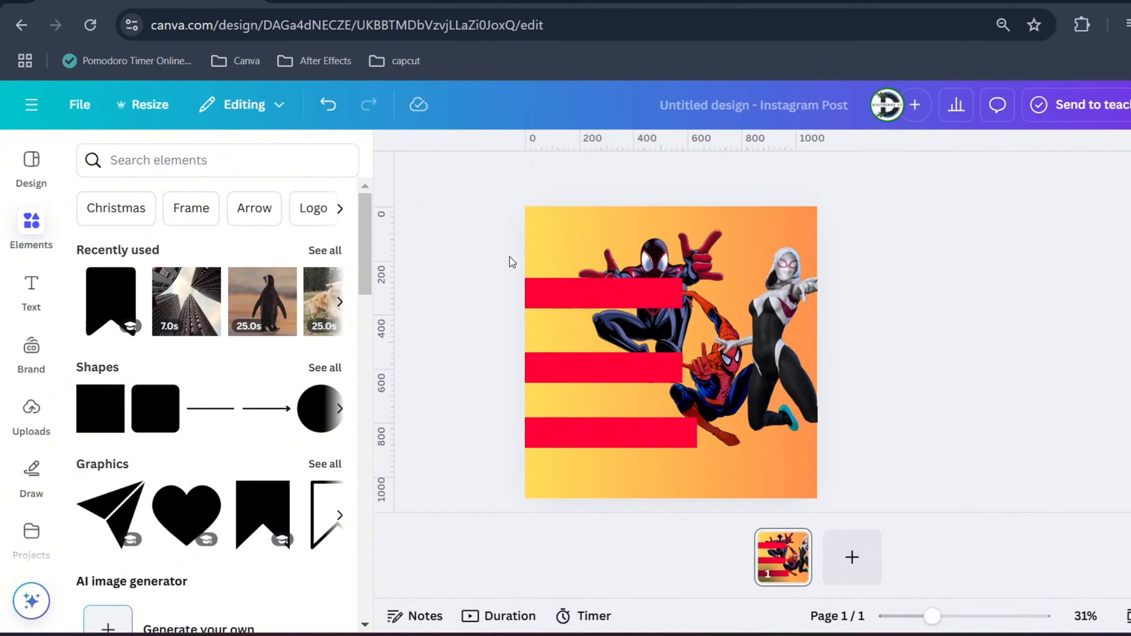
- Make the uppermost red bar fully transparent
left_click(588, 289)
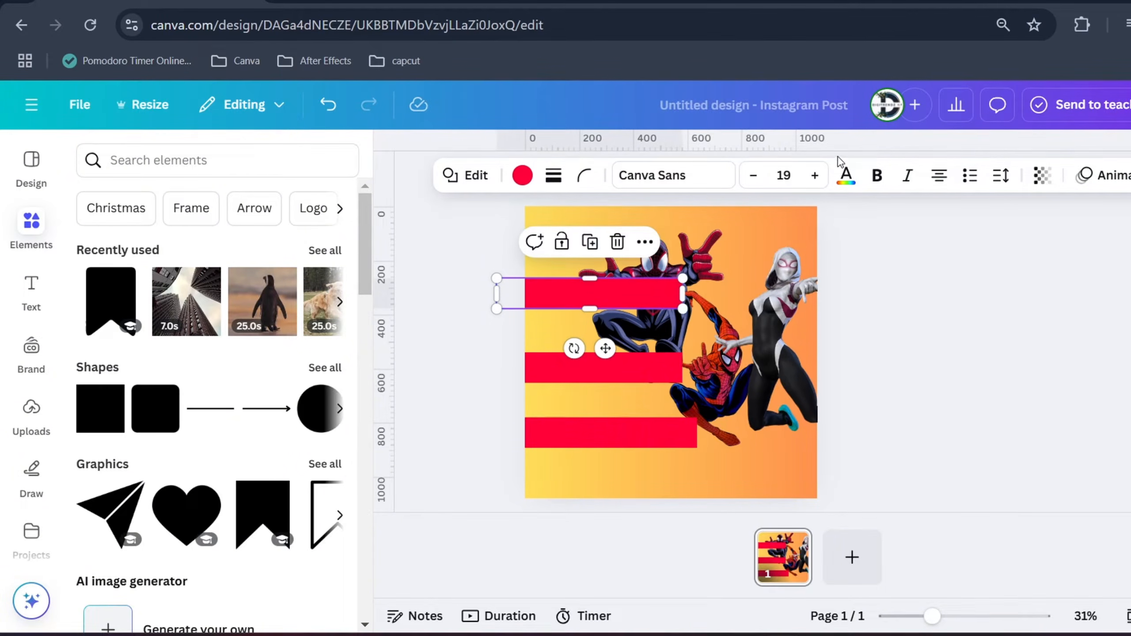
left_click(1041, 175)
left_click_drag(1024, 247, 963, 266)
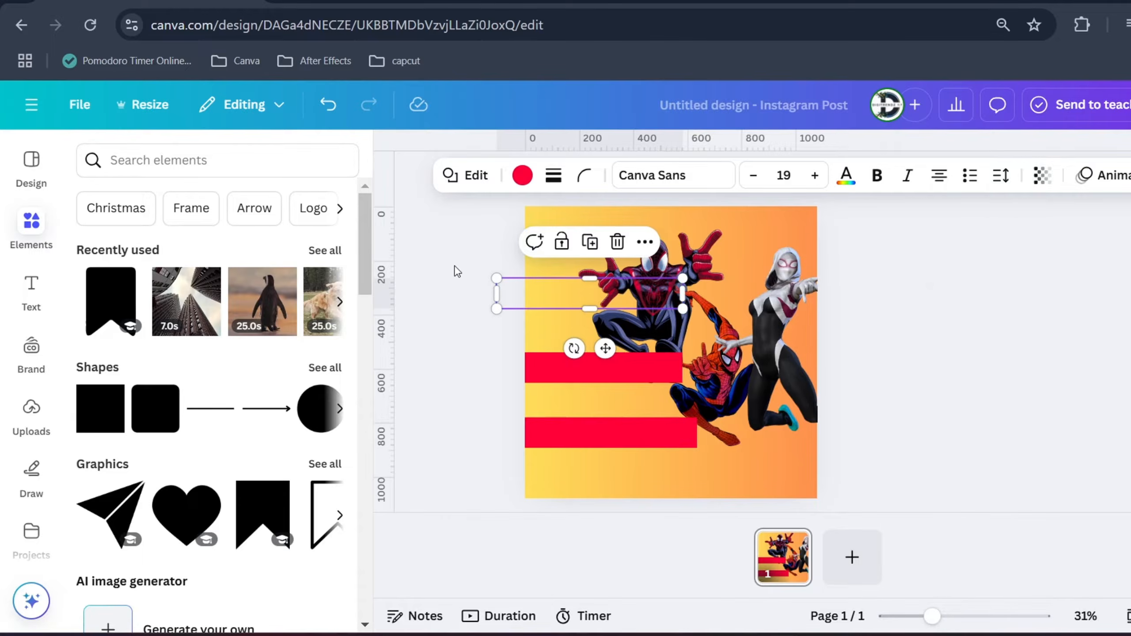
- Group the uppermost transparent bar with the black Spider-Man and shrink the group into the page's upper-left corner
left_click_drag(482, 245, 603, 295)
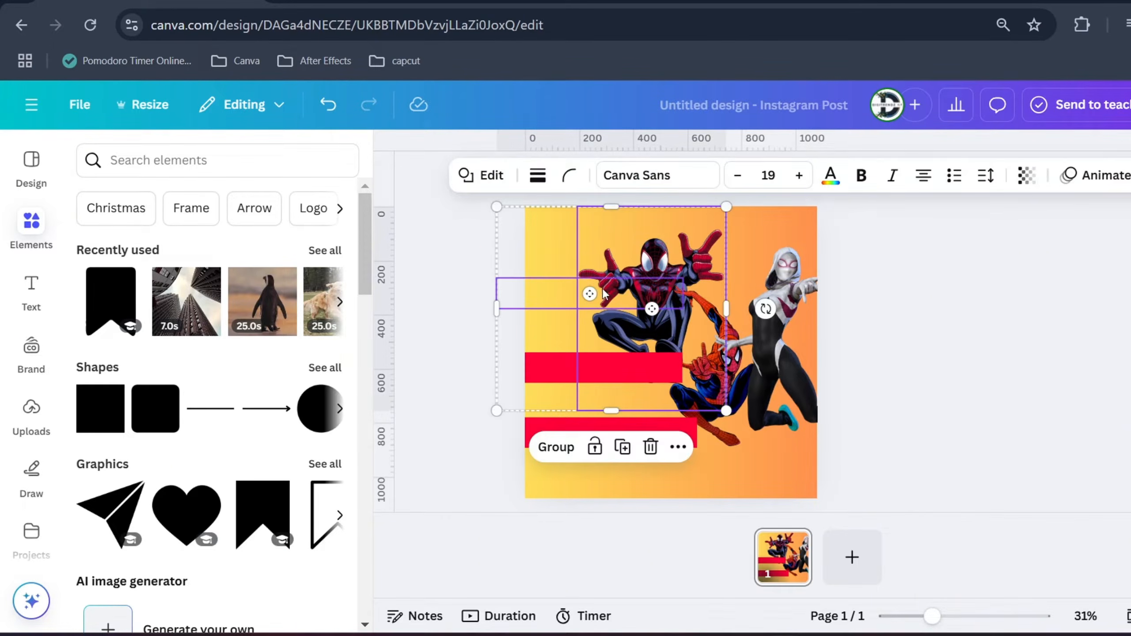
left_click(557, 447)
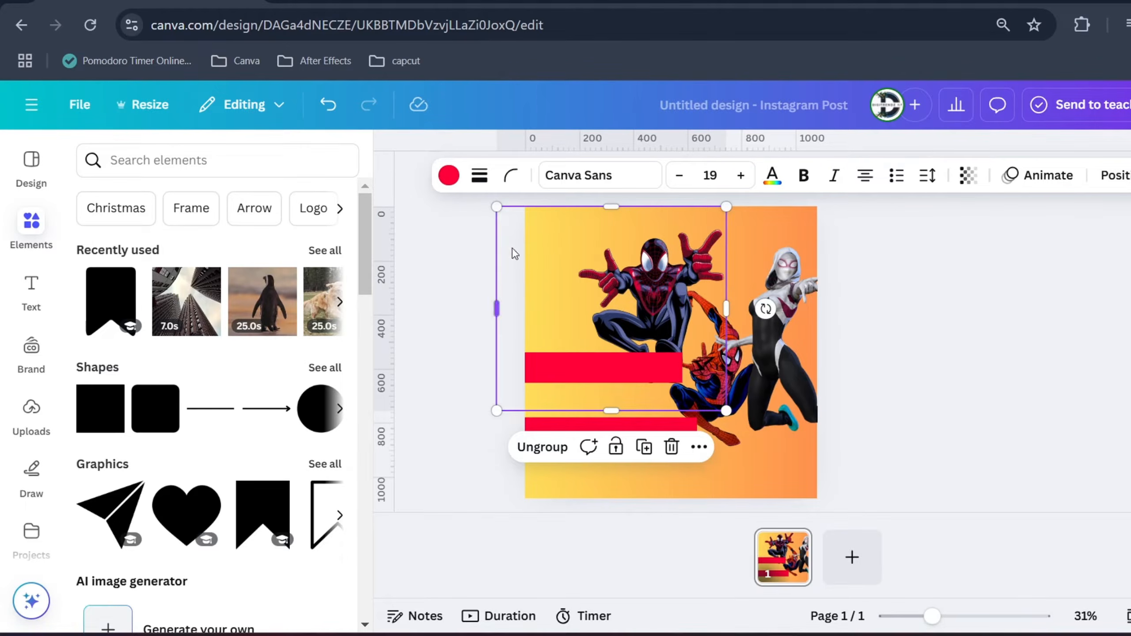
left_click_drag(496, 207, 589, 288)
left_click_drag(641, 318, 506, 241)
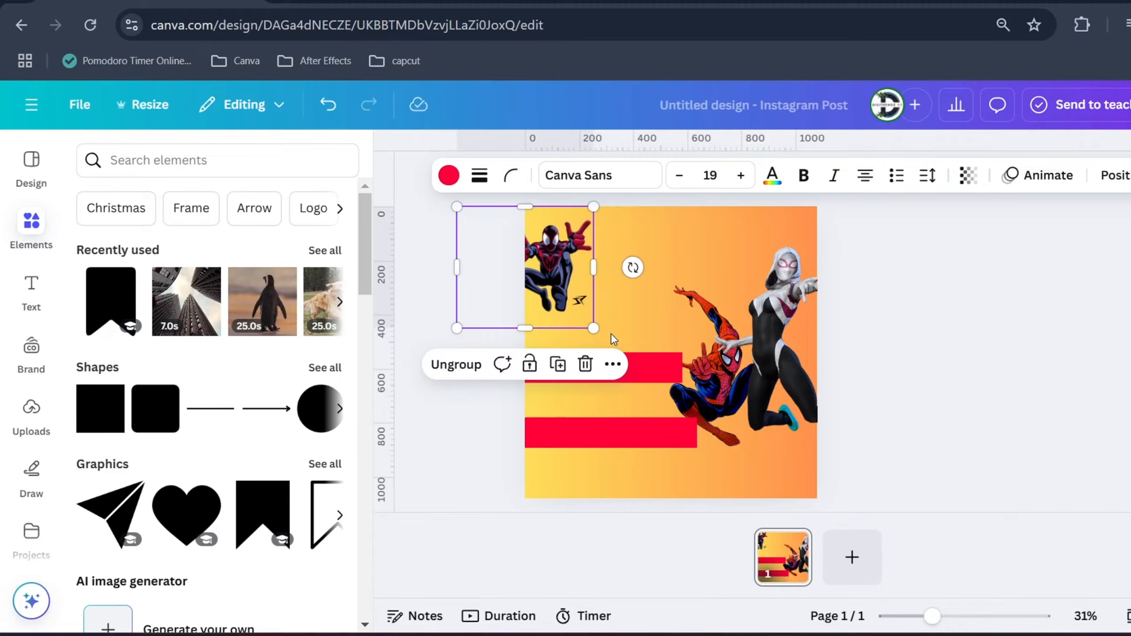
- Make the middle red bar fully transparent and reposition it and the red-and-blue Spider-Man so that they overlap
left_click(597, 368)
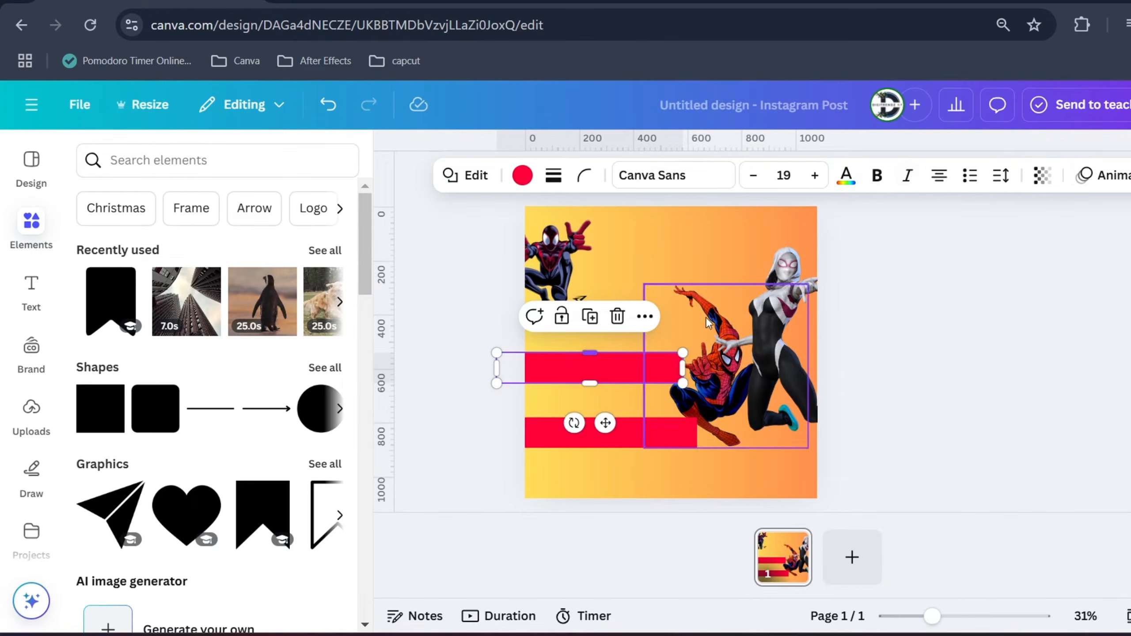
left_click(1044, 176)
left_click_drag(1082, 246, 954, 246)
left_click_drag(609, 378, 636, 377)
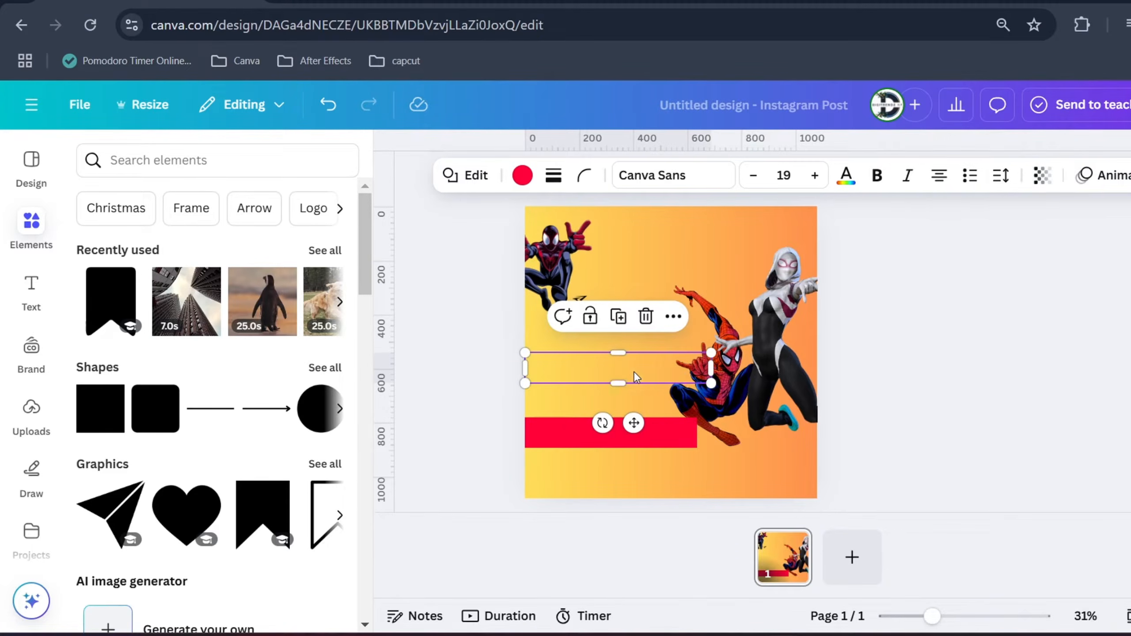
left_click_drag(725, 392, 686, 376)
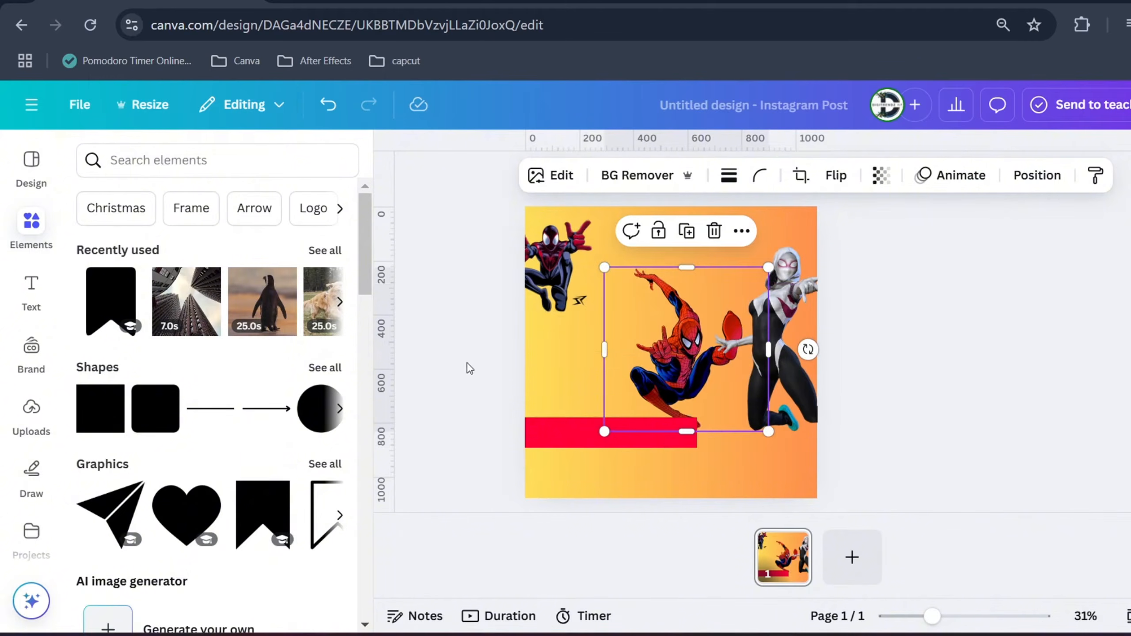
- Group the middle transparent bar with the red-and-blue Spider-Man and shrink the group into the page's upper middle
left_click_drag(473, 356, 660, 370)
left_click(591, 231)
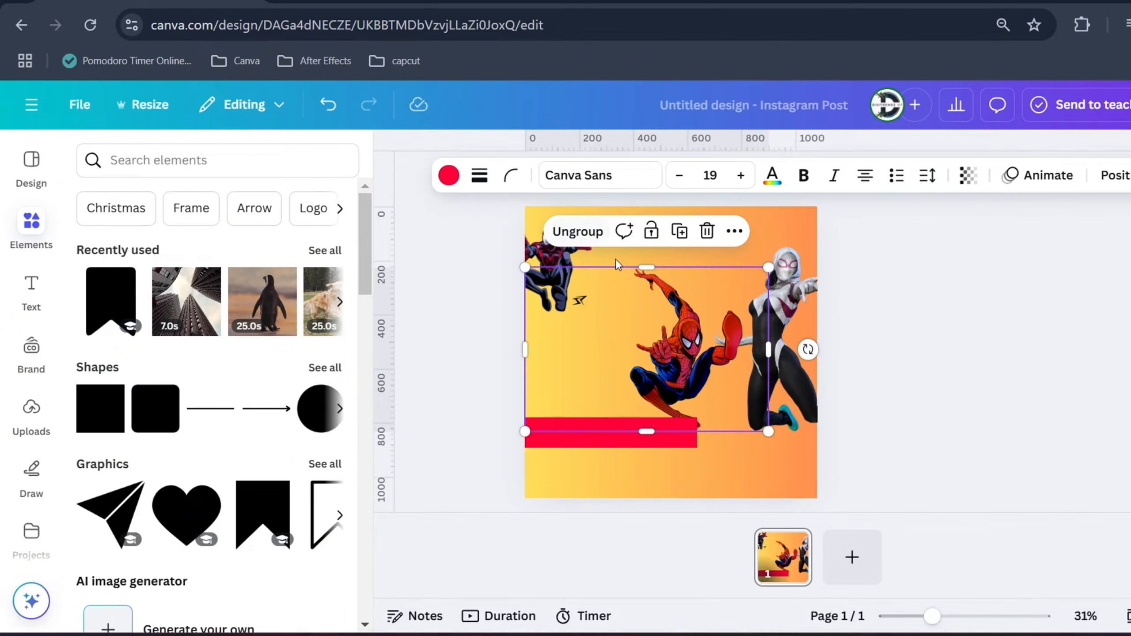
left_click_drag(528, 273, 625, 235)
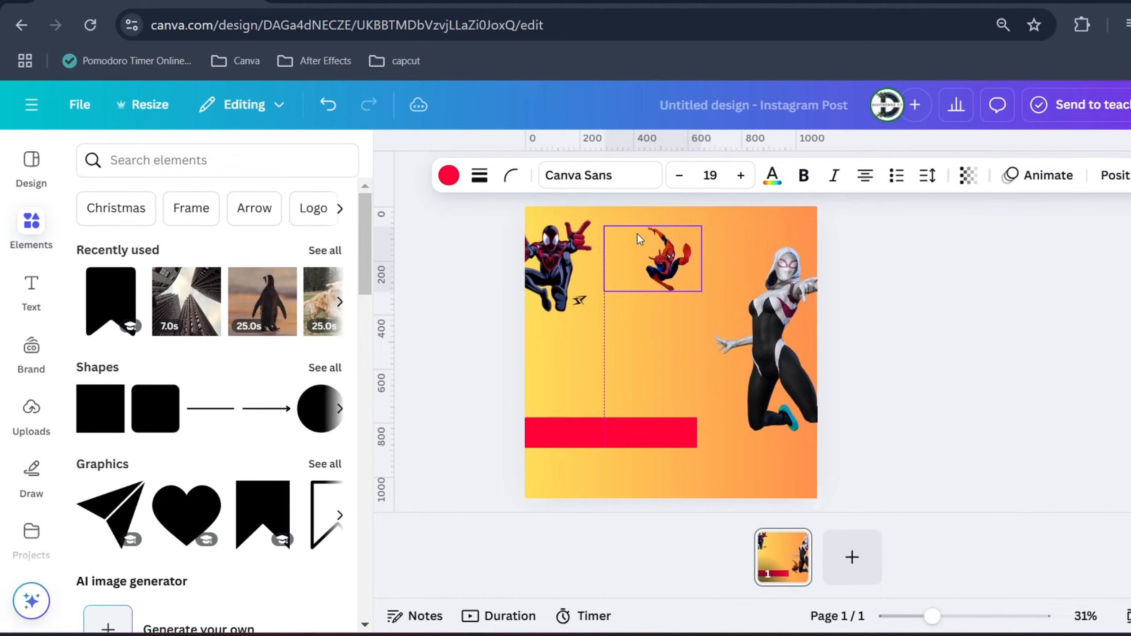
- Move Spider-Gwen to the page's lower right and set the remaining red bar's transparency to 0
left_click_drag(767, 345, 752, 399)
left_click(609, 428)
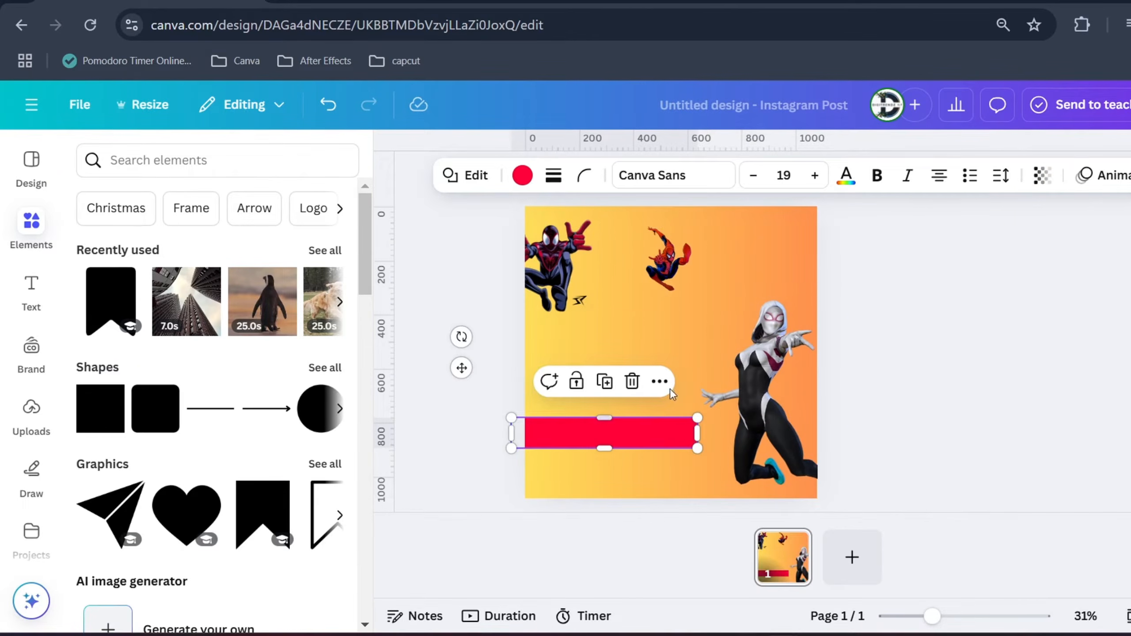
left_click(1039, 191)
left_click_drag(1088, 246, 760, 310)
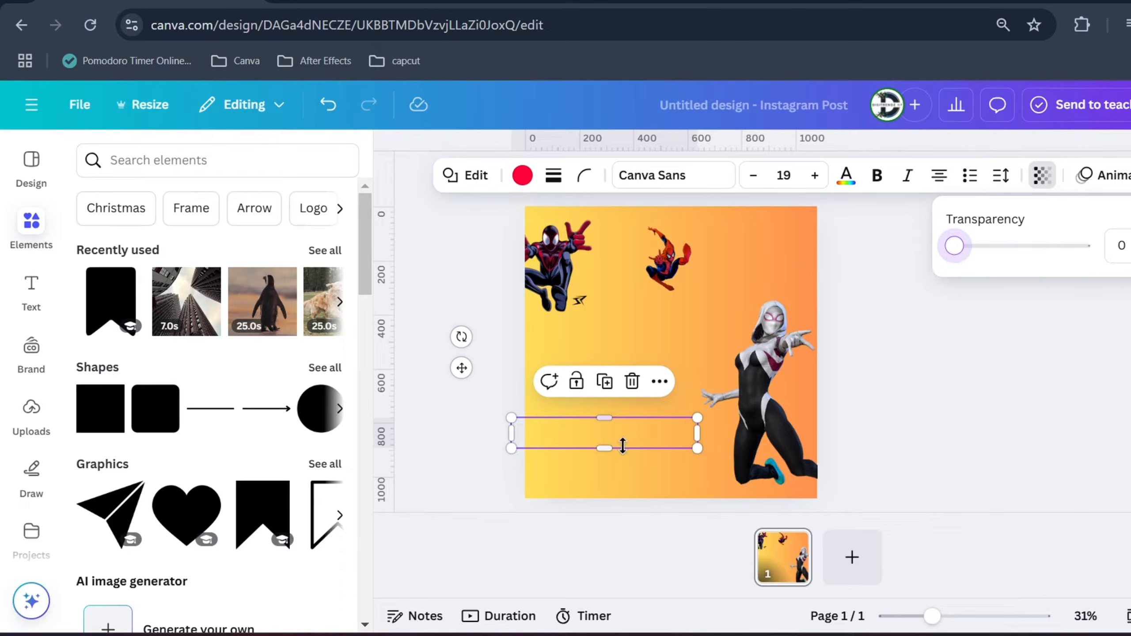
- Group the remaining transparent bar, shifted slightly right, with Spider-Gwen and shrink the group into the page's upper right
left_click_drag(980, 421, 699, 458)
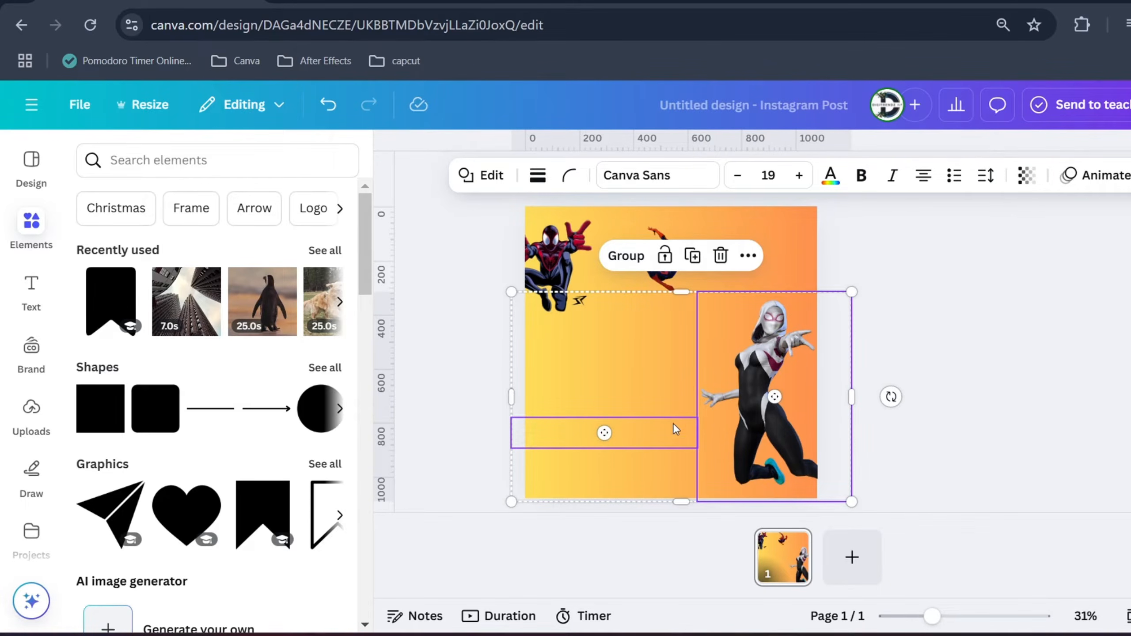
left_click(667, 385)
left_click_drag(665, 433, 684, 435)
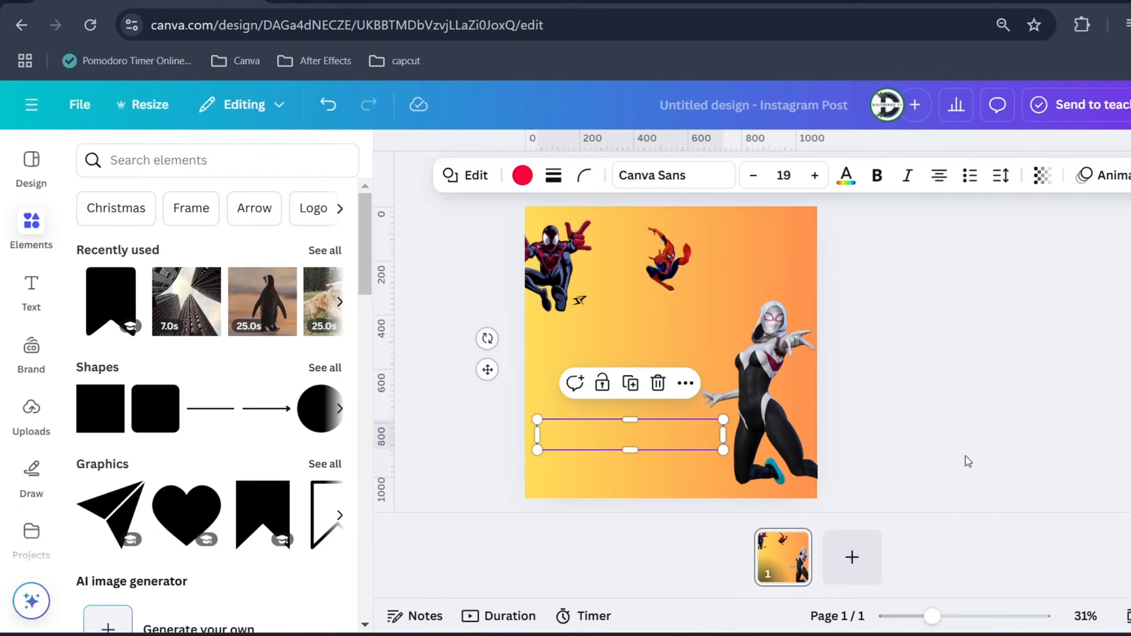
left_click_drag(967, 462, 560, 337)
left_click(618, 254)
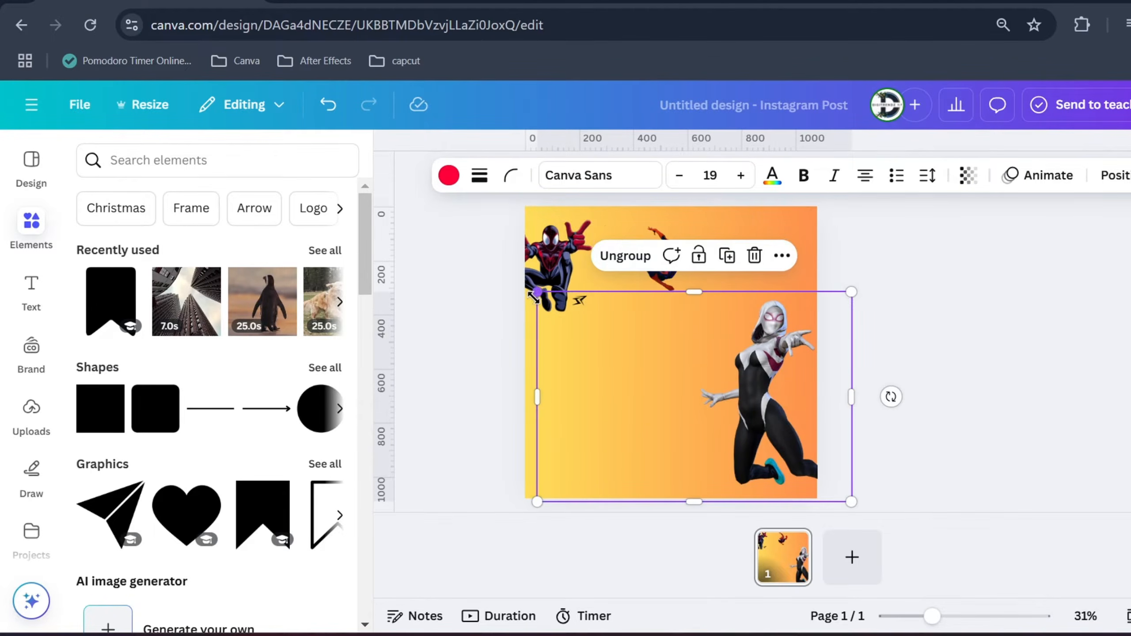
left_click_drag(538, 292, 750, 270)
- Move the red-and-blue Spider-Man group to the lower middle of the page and enlarge it until the figure nearly fills the page
left_click_drag(637, 277, 647, 421)
left_click(533, 416)
left_click(645, 403)
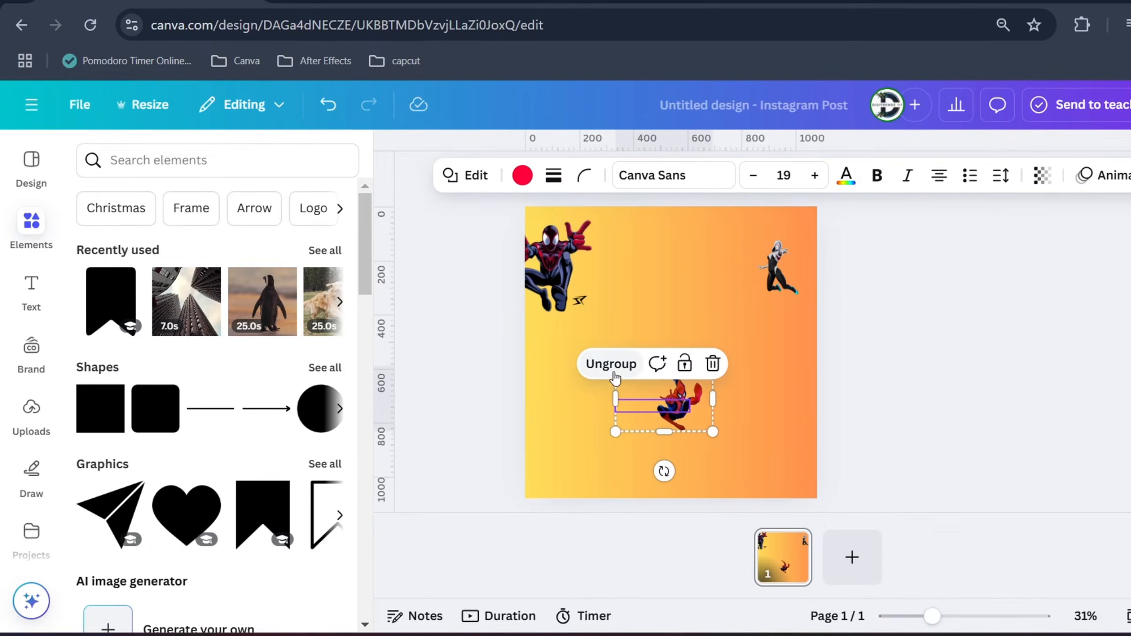
left_click_drag(715, 429, 781, 477)
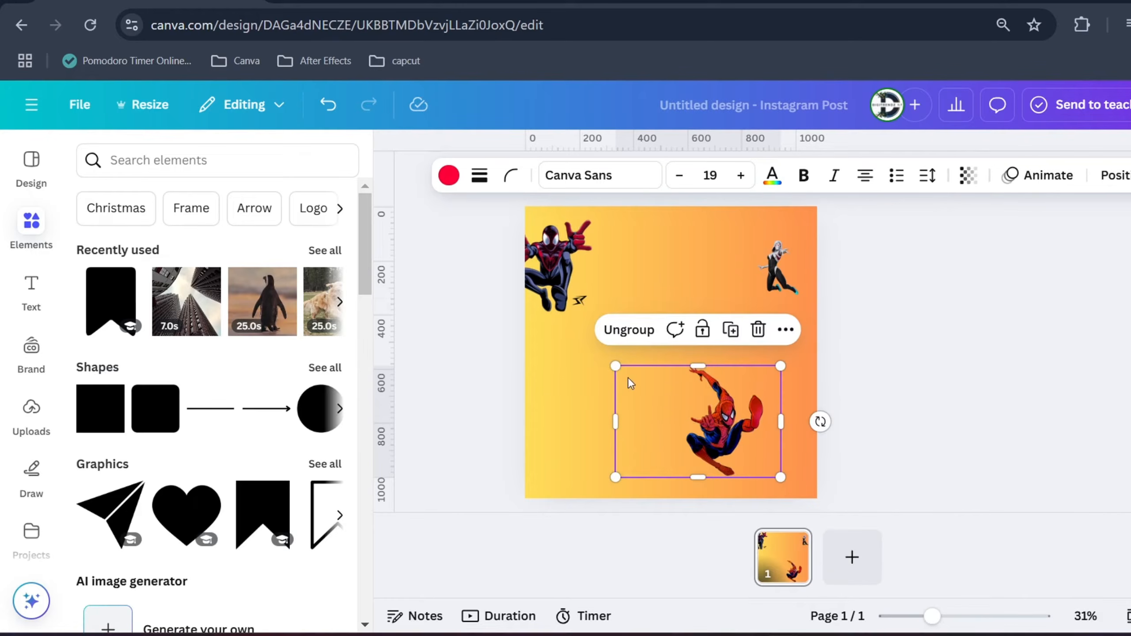
left_click_drag(615, 366, 399, 199)
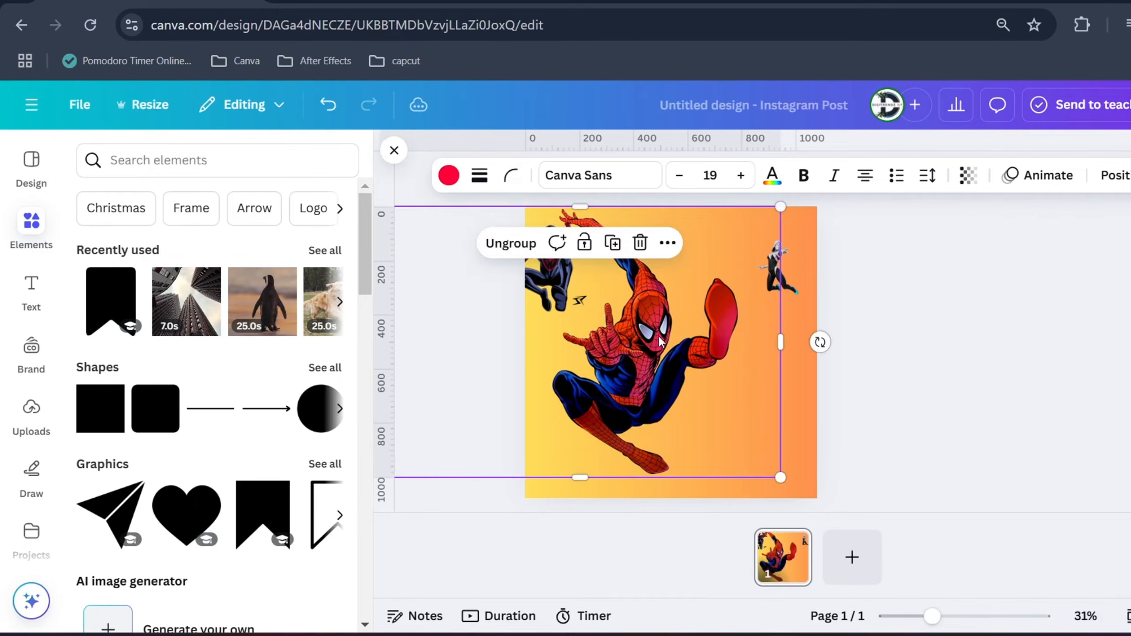
- Shrink the red-and-blue Spider-Man group slightly and position it around the page's middle, just below the top edge
left_click_drag(669, 326, 676, 326)
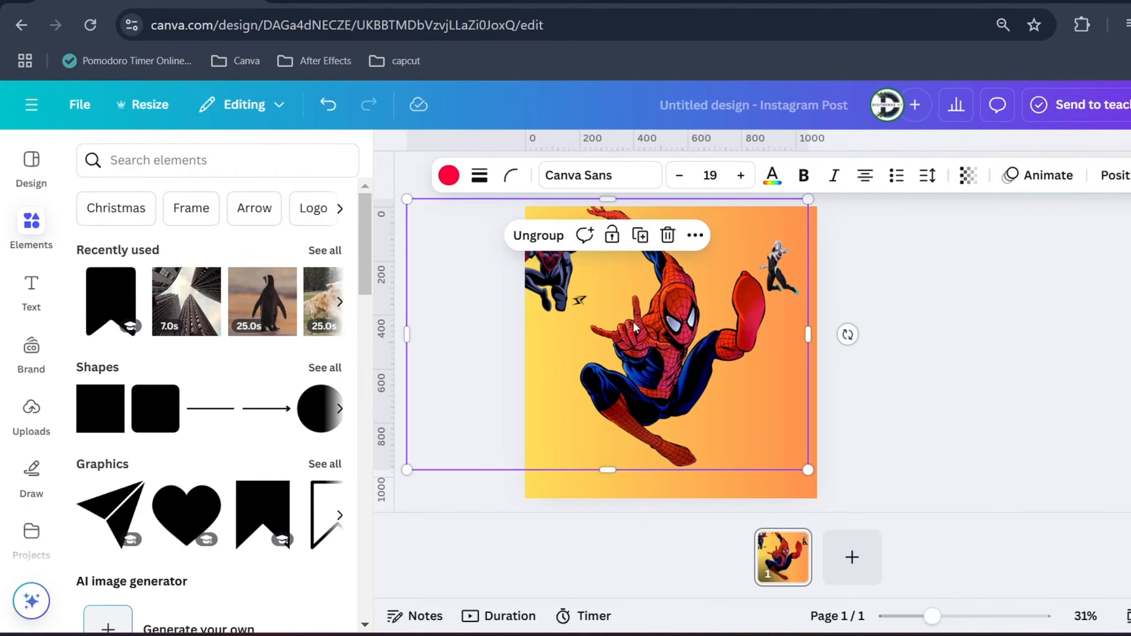
left_click_drag(408, 203, 472, 246)
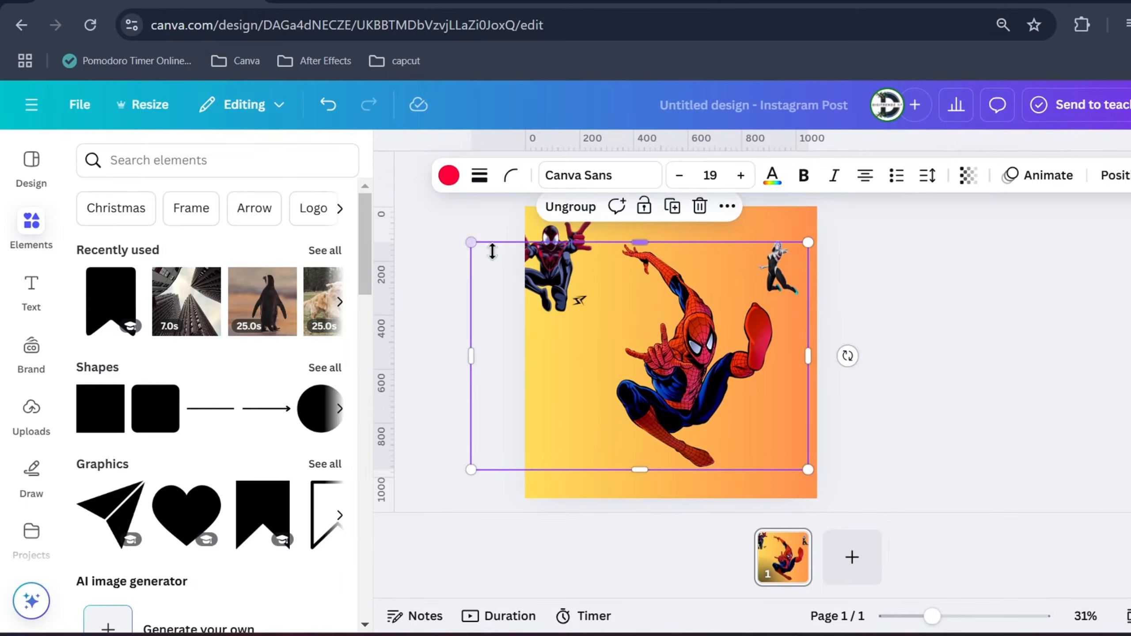
left_click_drag(708, 381, 688, 355)
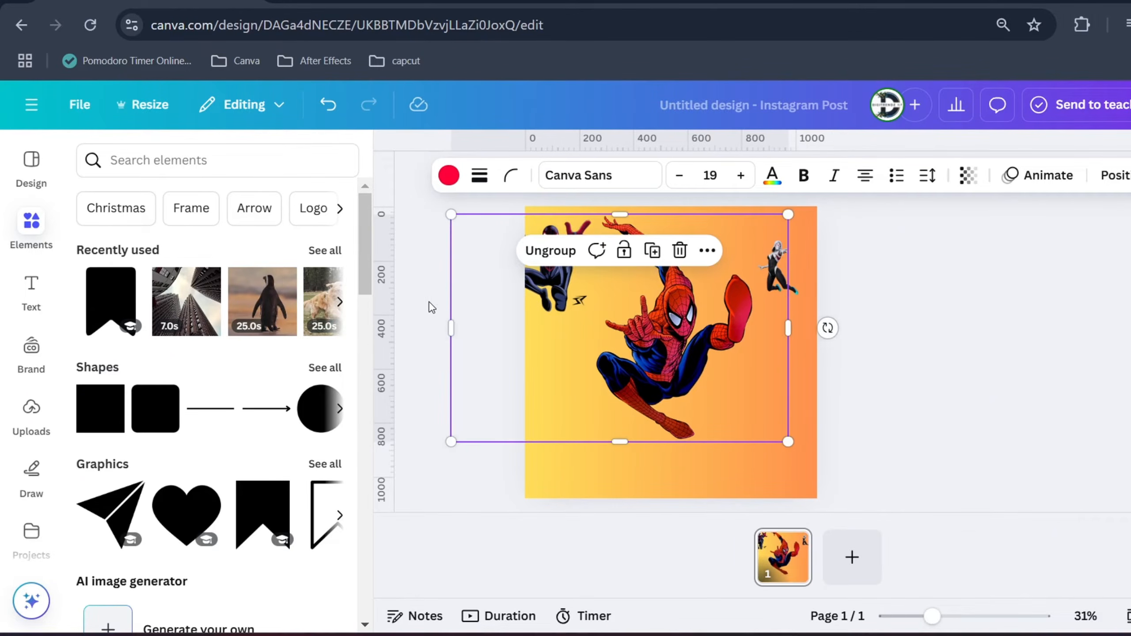
- Enlarge the Spider-Gwen group to nearly the page's width and place its layer directly beneath the red-and-blue Spider-Man group
left_click(713, 332)
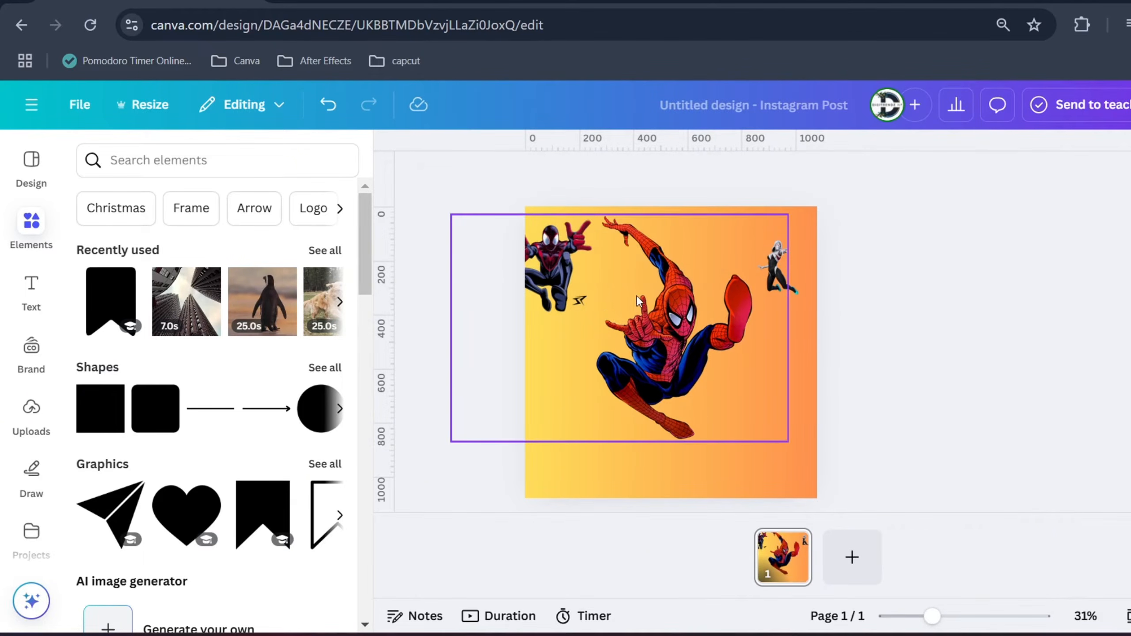
right_click(715, 332)
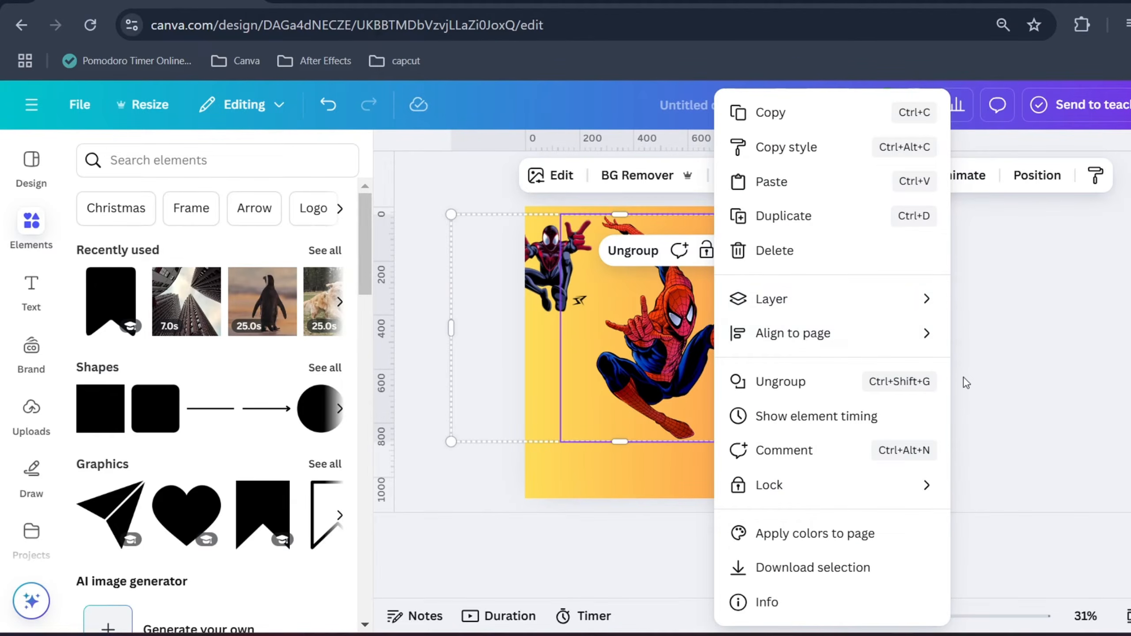
mouse_move(835, 308)
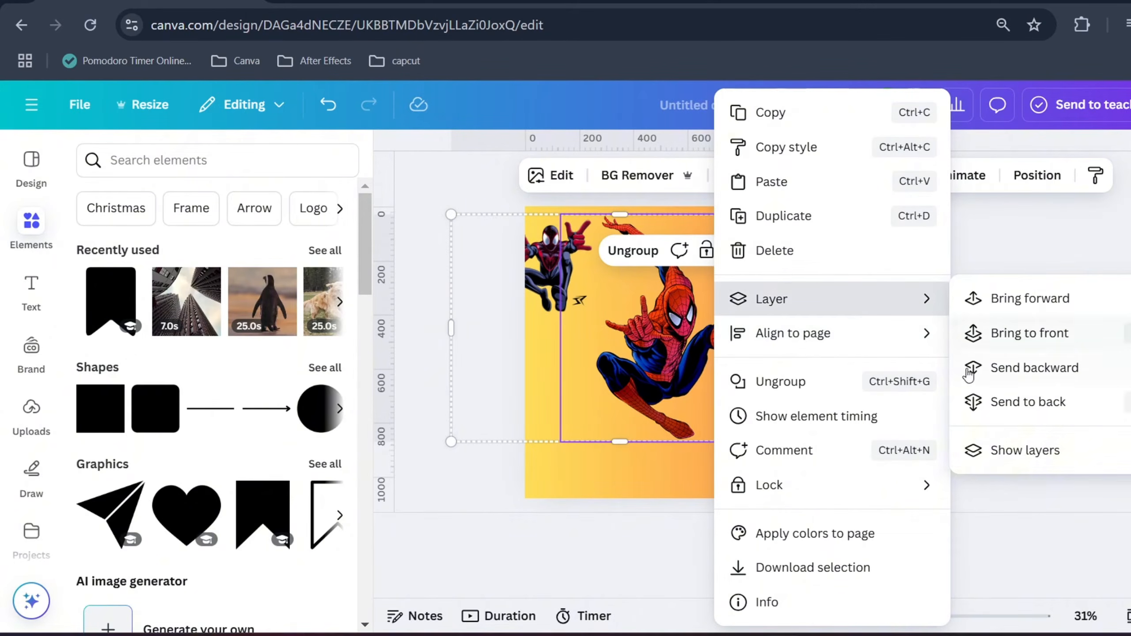
left_click(987, 454)
left_click(247, 320)
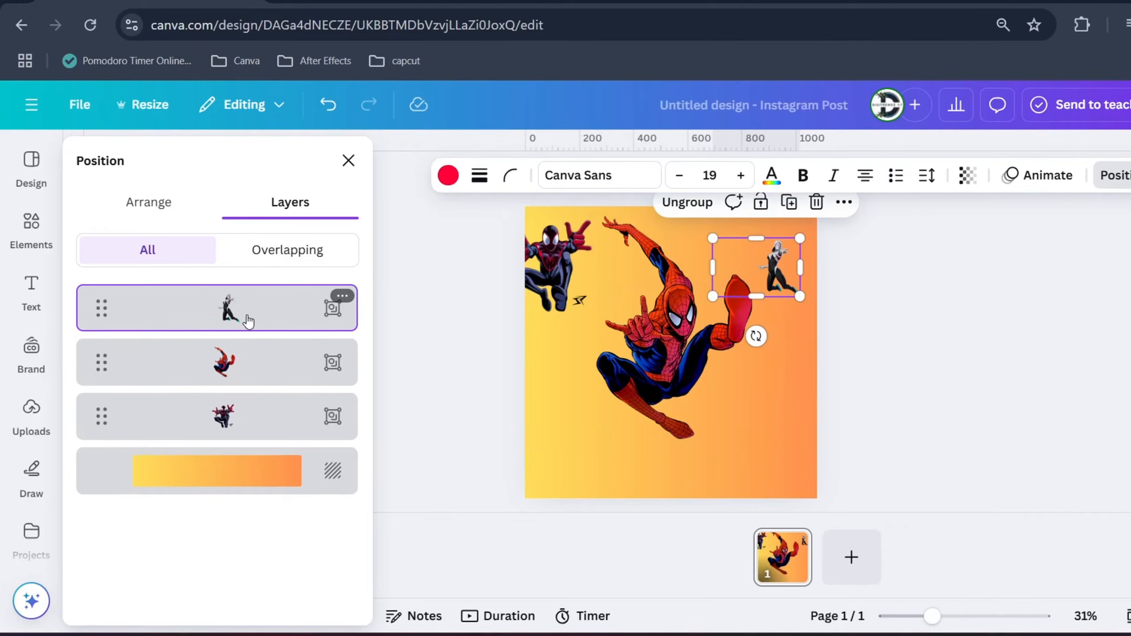
left_click_drag(713, 240, 784, 397)
left_click_drag(235, 310, 240, 392)
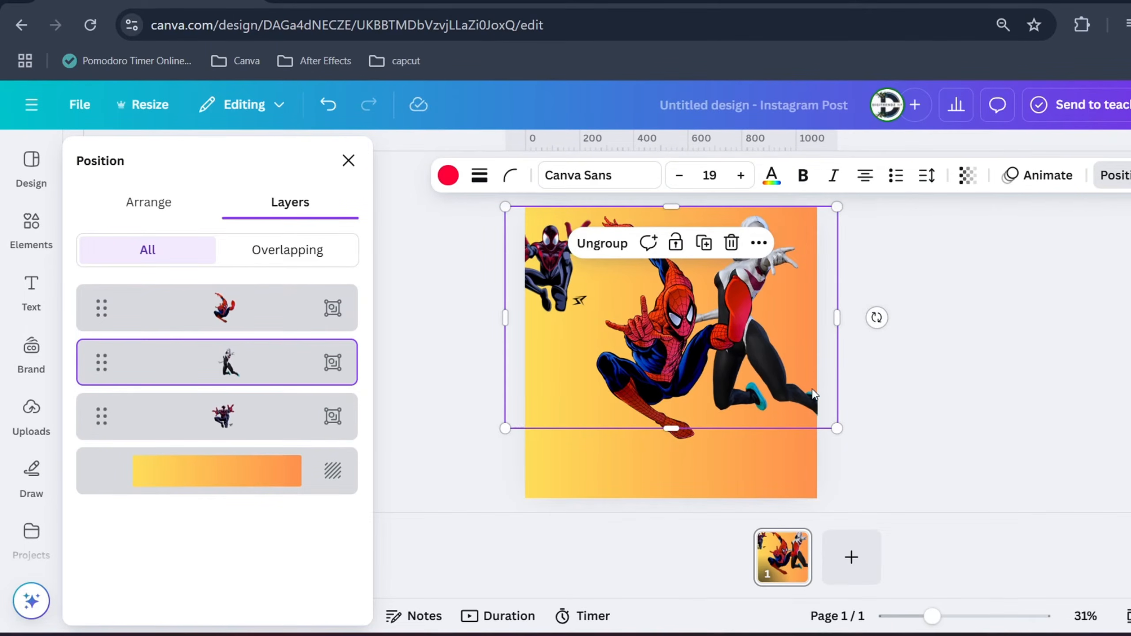
- Shrink the Spider-Gwen group a little and shift it right so she stands beside the red-and-blue Spider-Man
left_click_drag(836, 428, 803, 405)
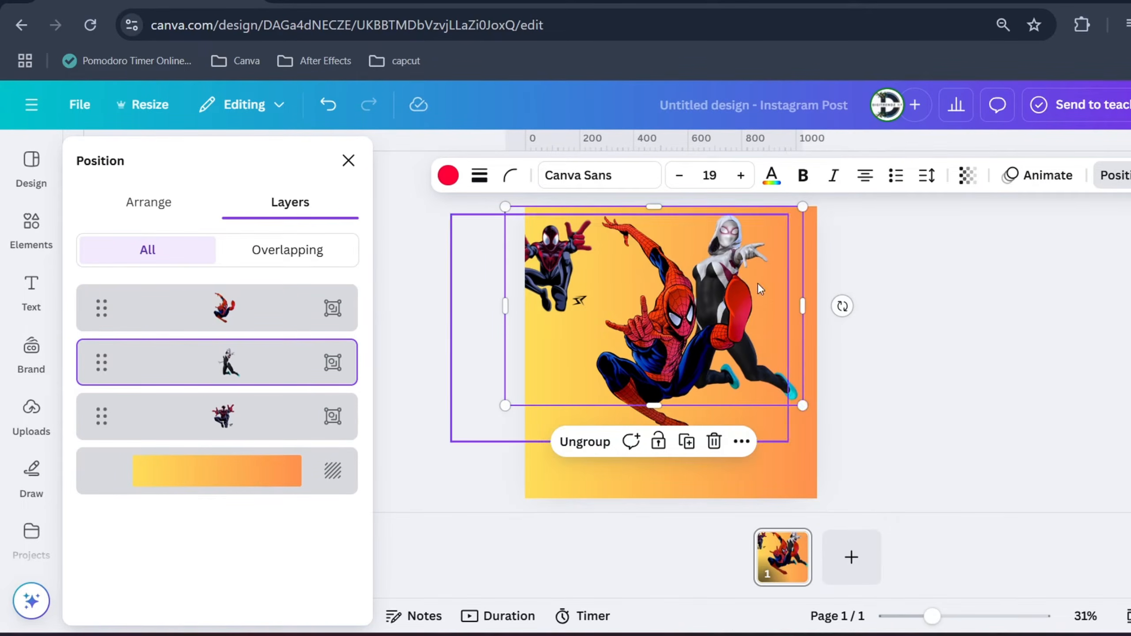
left_click_drag(755, 269, 786, 281)
left_click(786, 281)
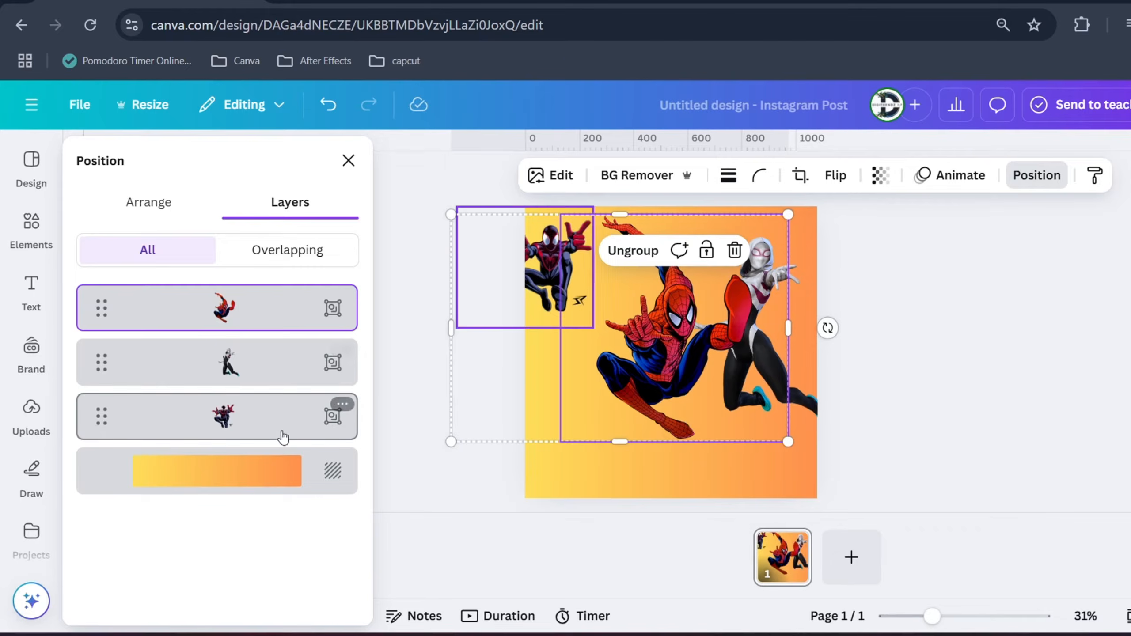
- Enlarge the black-suited Spider-Man group and place it at the page's left edge, beside the central Spider-Man
left_click(282, 412)
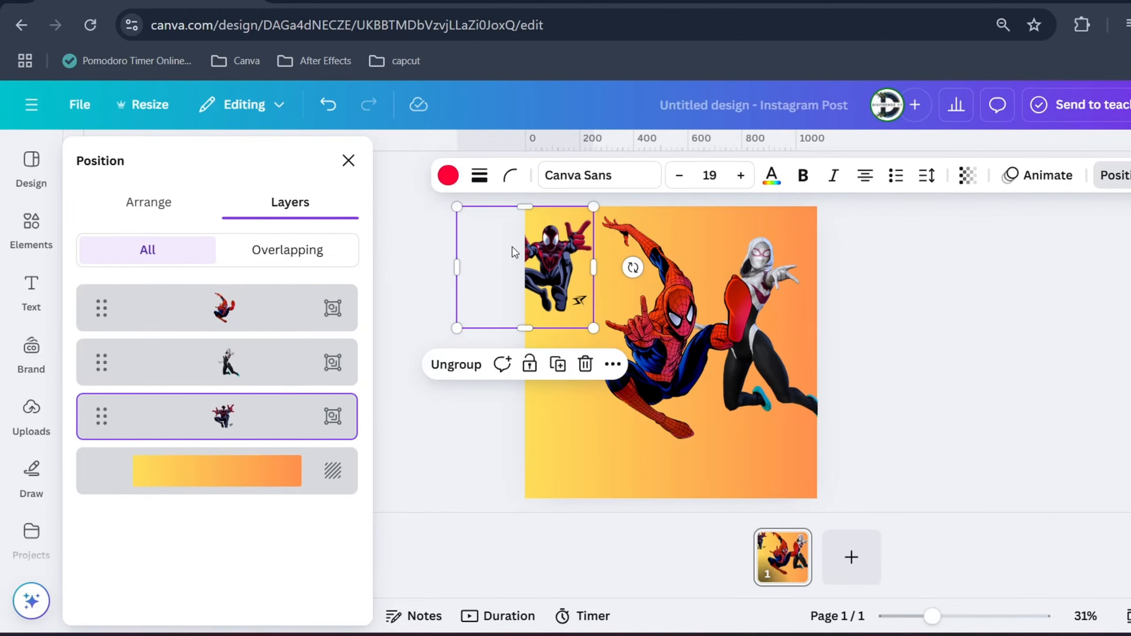
left_click_drag(517, 250, 547, 311)
left_click_drag(484, 261, 511, 295)
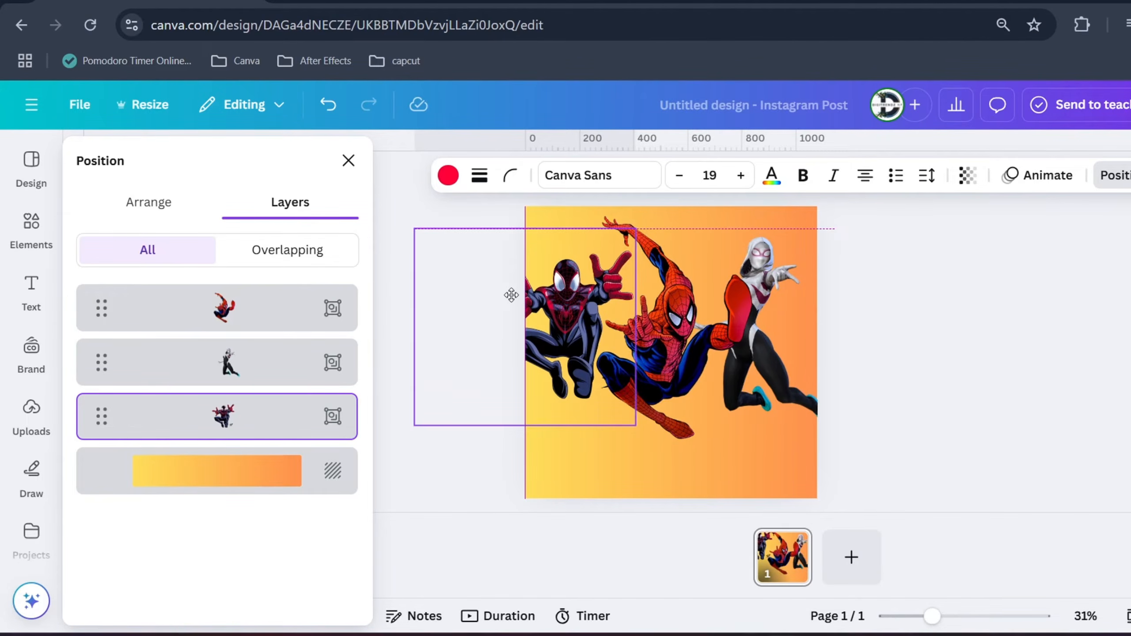
left_click(495, 314)
left_click(554, 316)
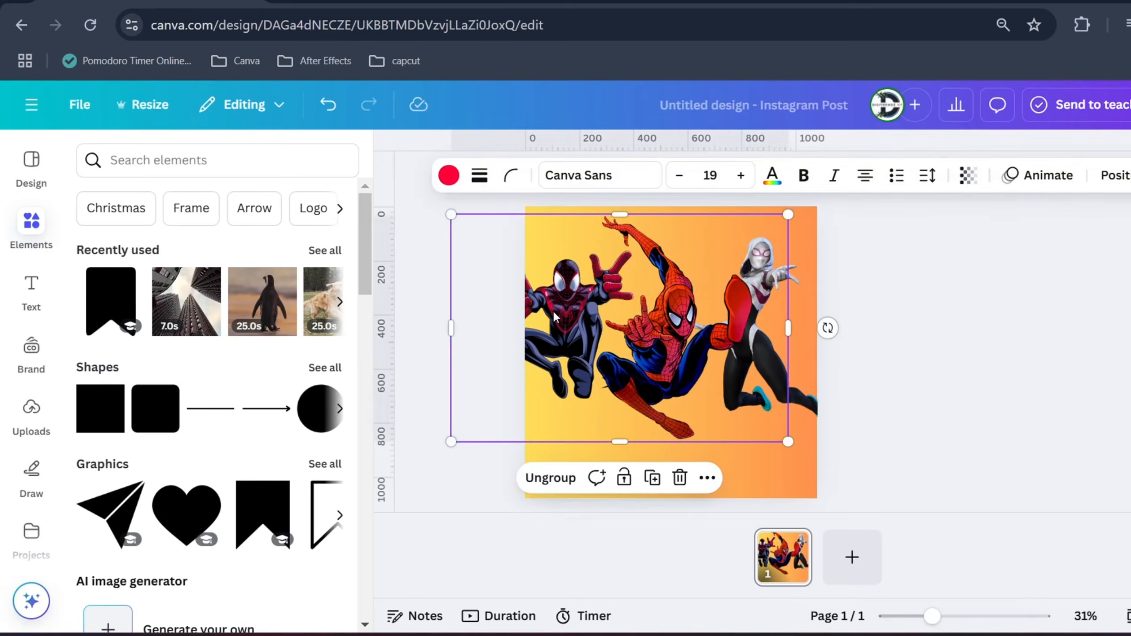
key("alt+1")
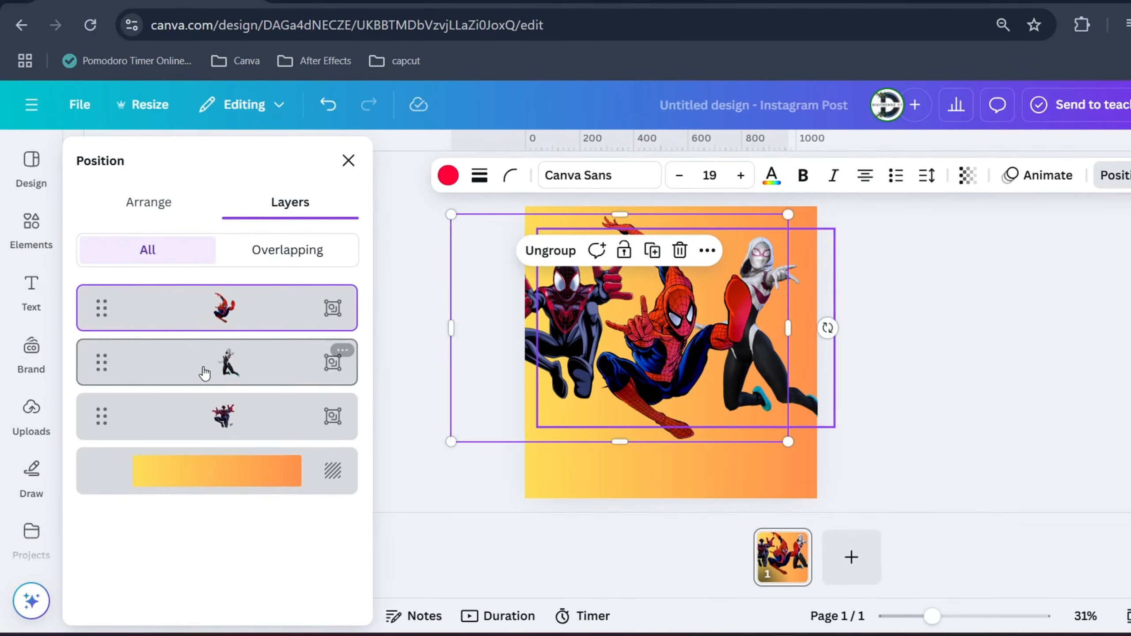
left_click(202, 407)
left_click_drag(498, 272, 496, 282)
- Duplicate the page and move the red-and-blue Spider-Man and Spider-Gwen groups off the right side of page 2
right_click(784, 564)
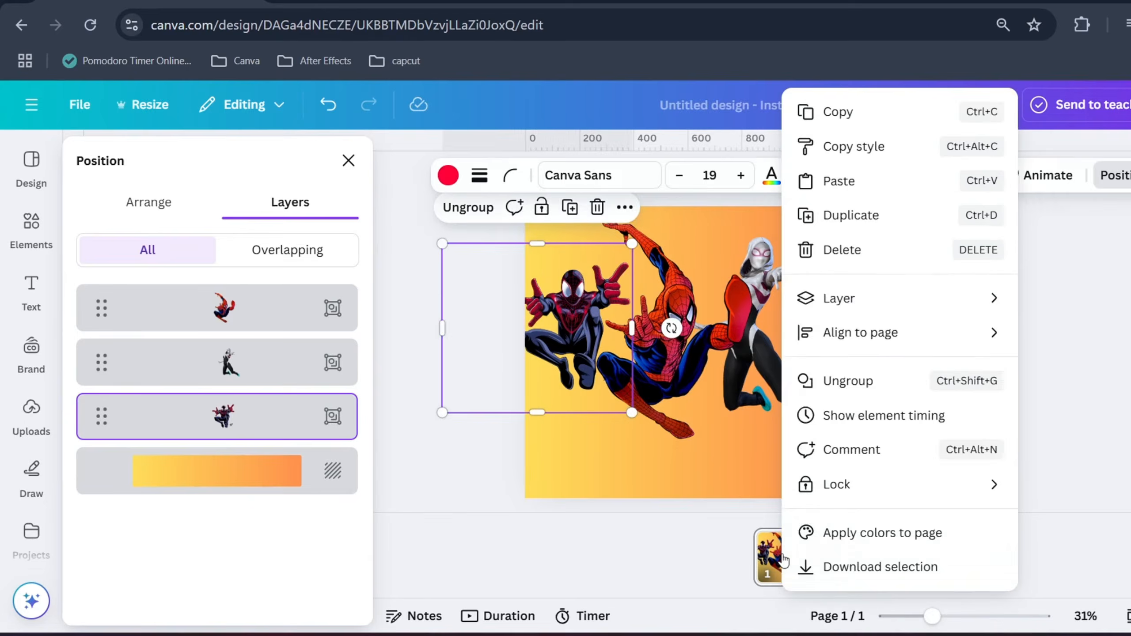
left_click(859, 286)
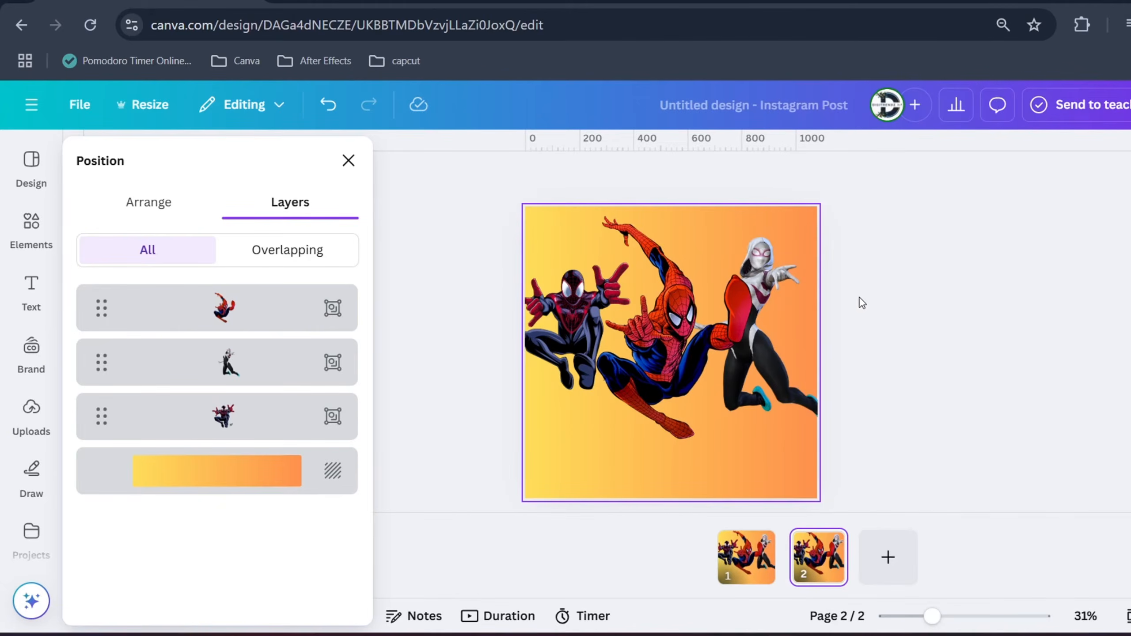
left_click(664, 333)
left_click(709, 298)
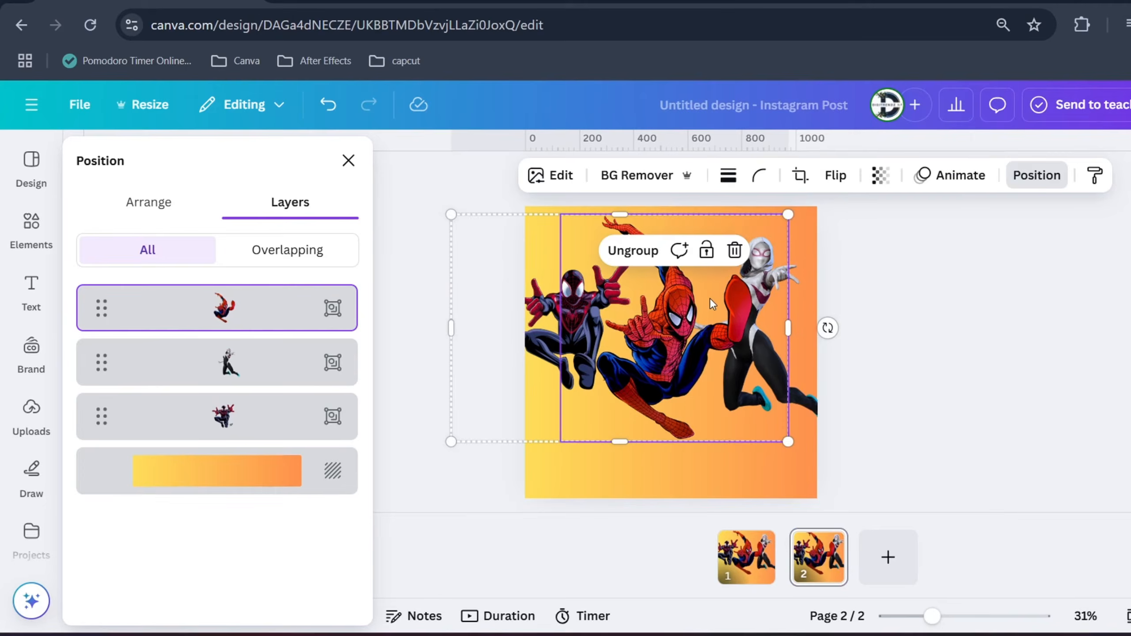
left_click_drag(709, 298, 934, 308)
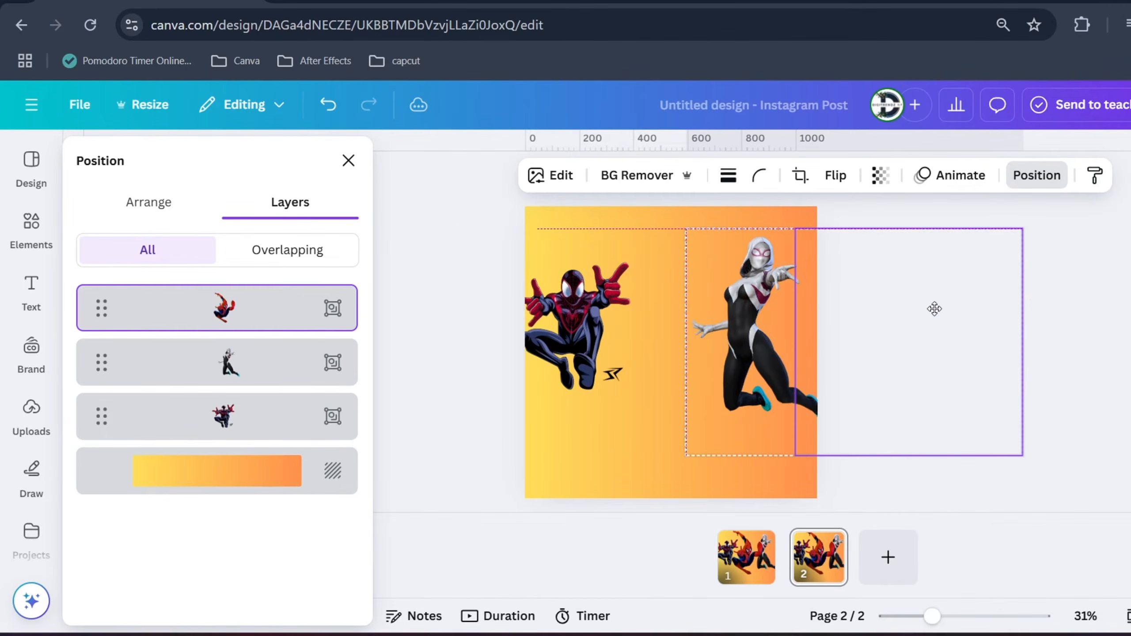
left_click(666, 321)
left_click_drag(667, 322, 888, 322)
- Enlarge the black-suited Spider-Man group until the figure fills most of page 2, centre it, and duplicate the page
left_click(586, 315)
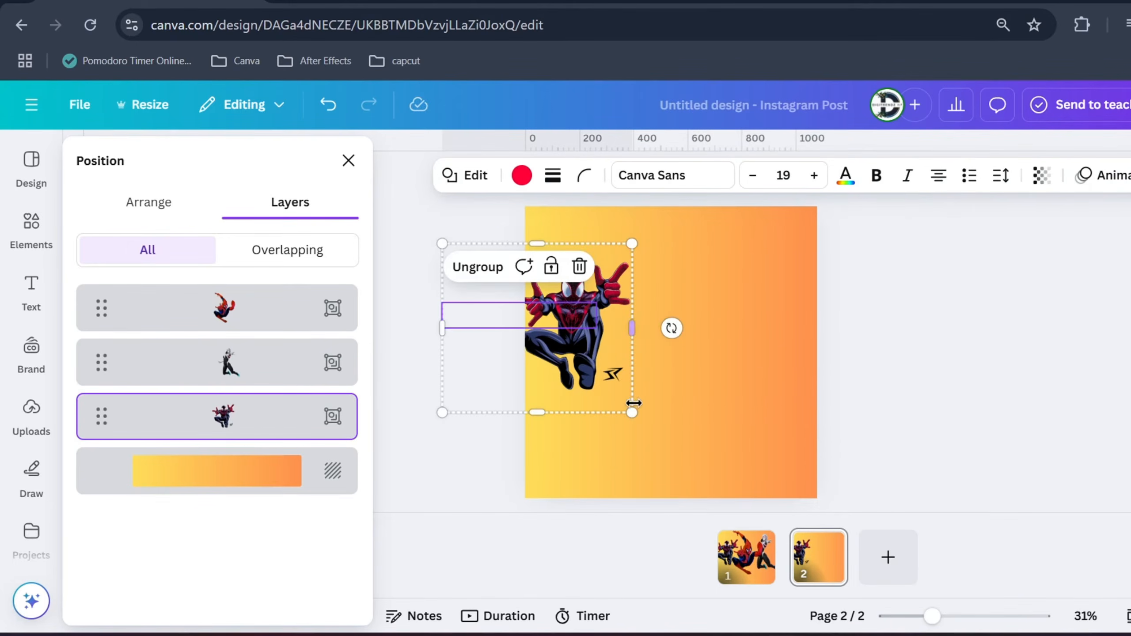
left_click_drag(632, 412, 666, 363)
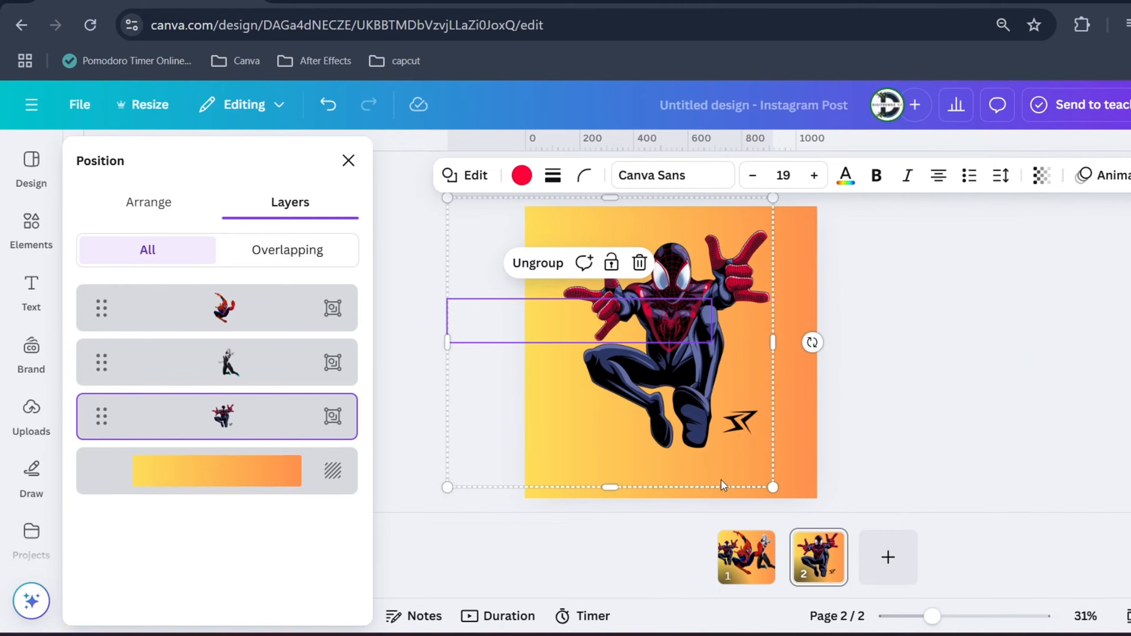
right_click(809, 566)
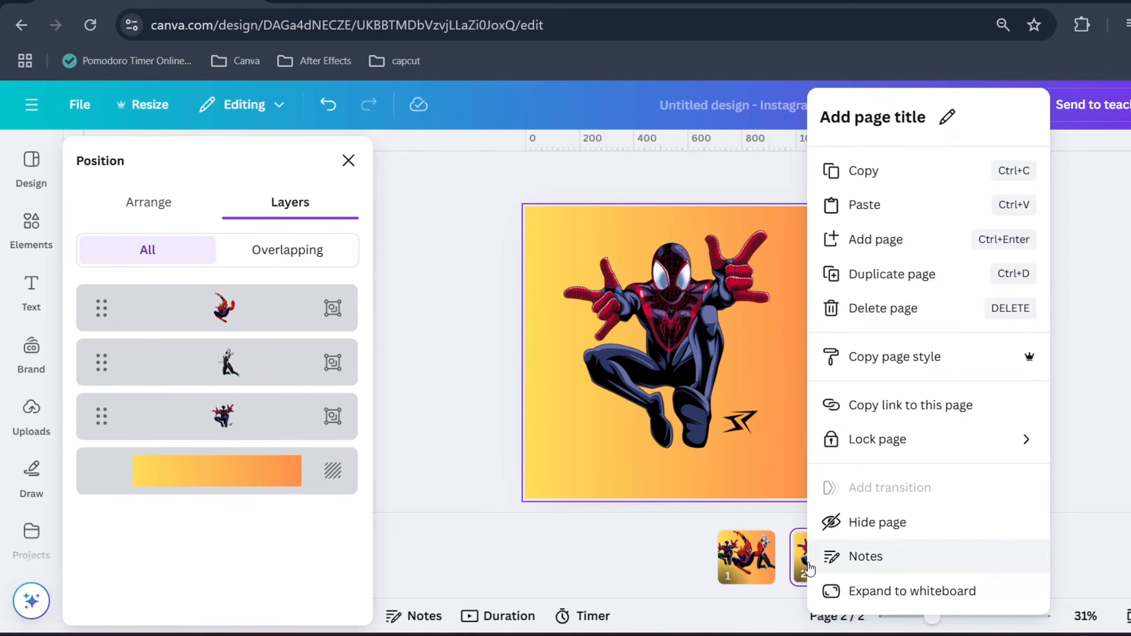
left_click(853, 272)
- On page 3, move the black-suited Spider-Man off the right side and bring in Spider-Gwen, enlarged to fill the page height
left_click(678, 307)
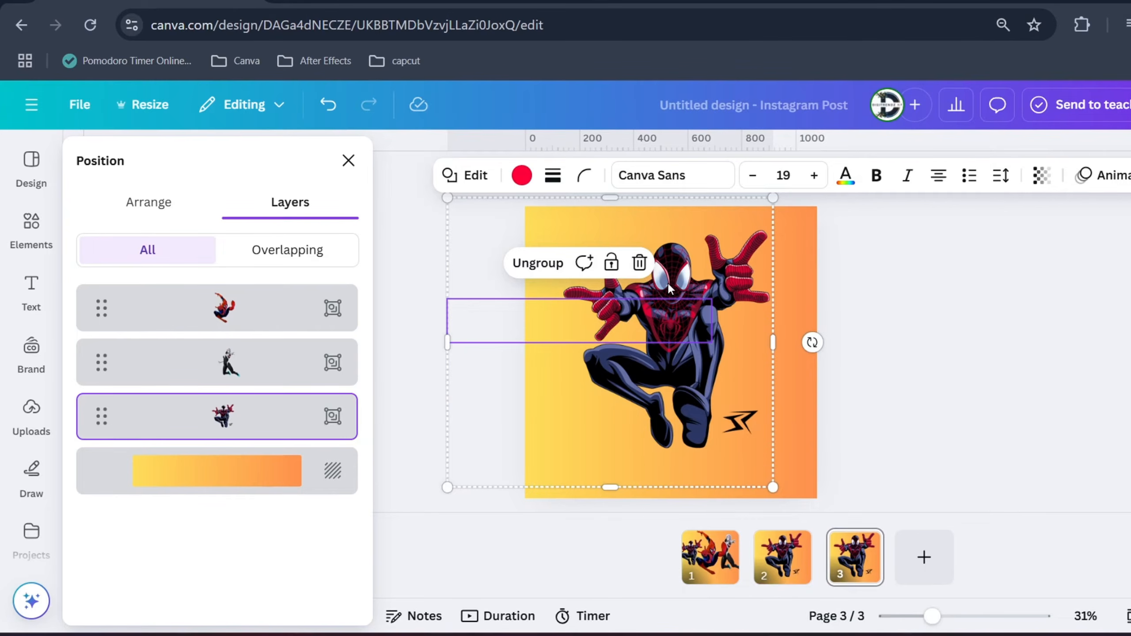
left_click_drag(669, 288, 943, 291)
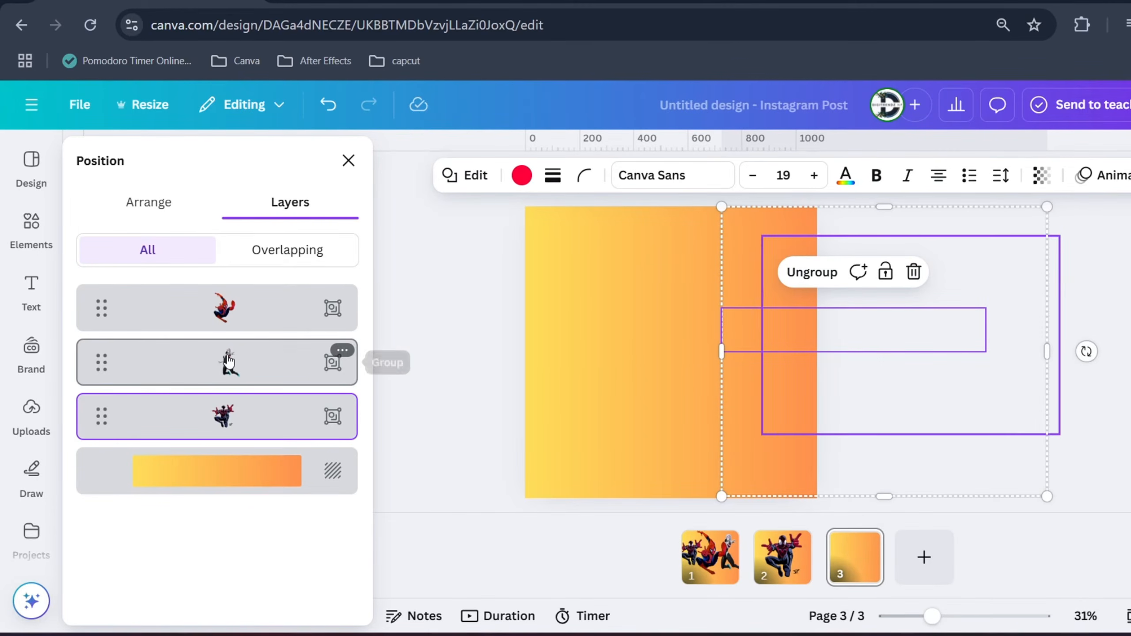
left_click(944, 367)
left_click_drag(944, 366, 666, 349)
left_click_drag(489, 242, 285, 100)
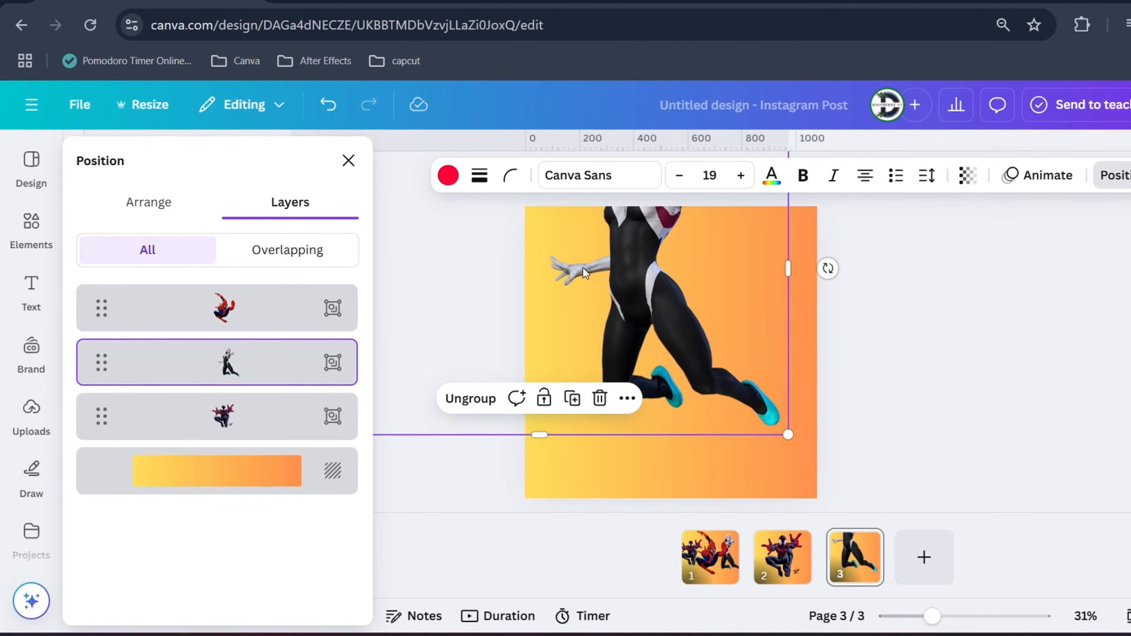
left_click_drag(638, 284, 640, 372)
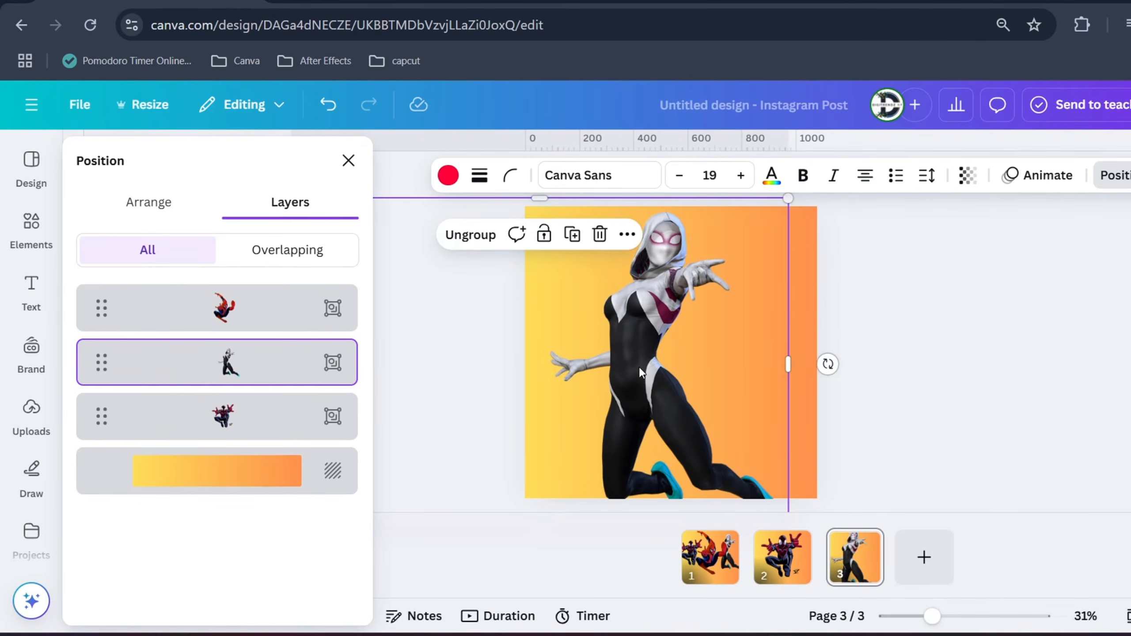
- Duplicate page 3 and move the Spider-Gwen group off the right side of page 4
right_click(857, 571)
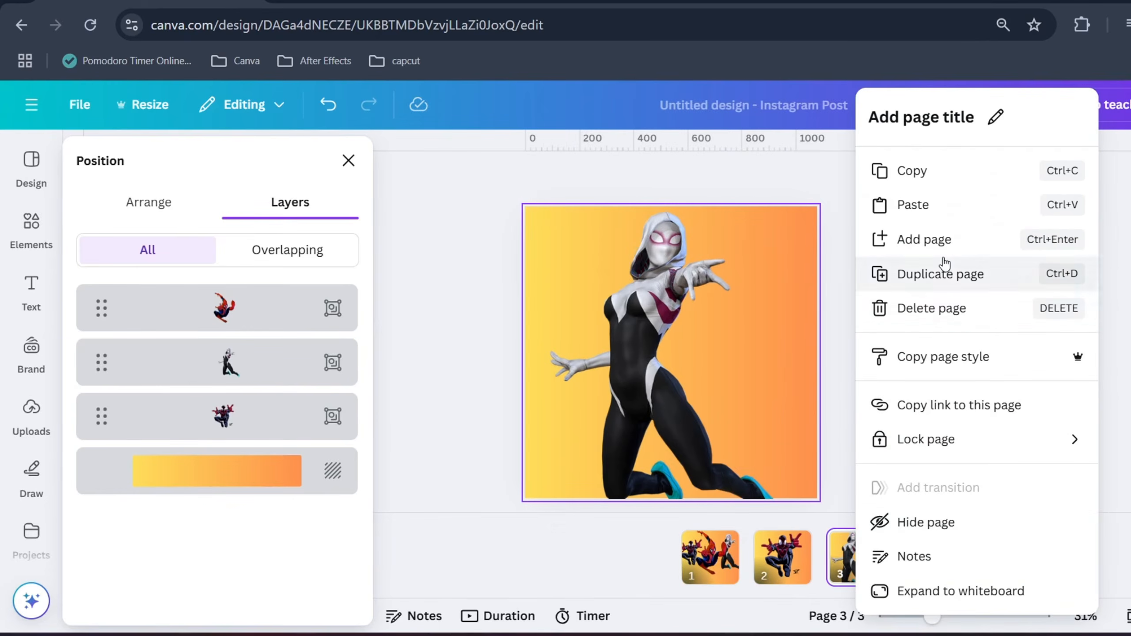
left_click(939, 273)
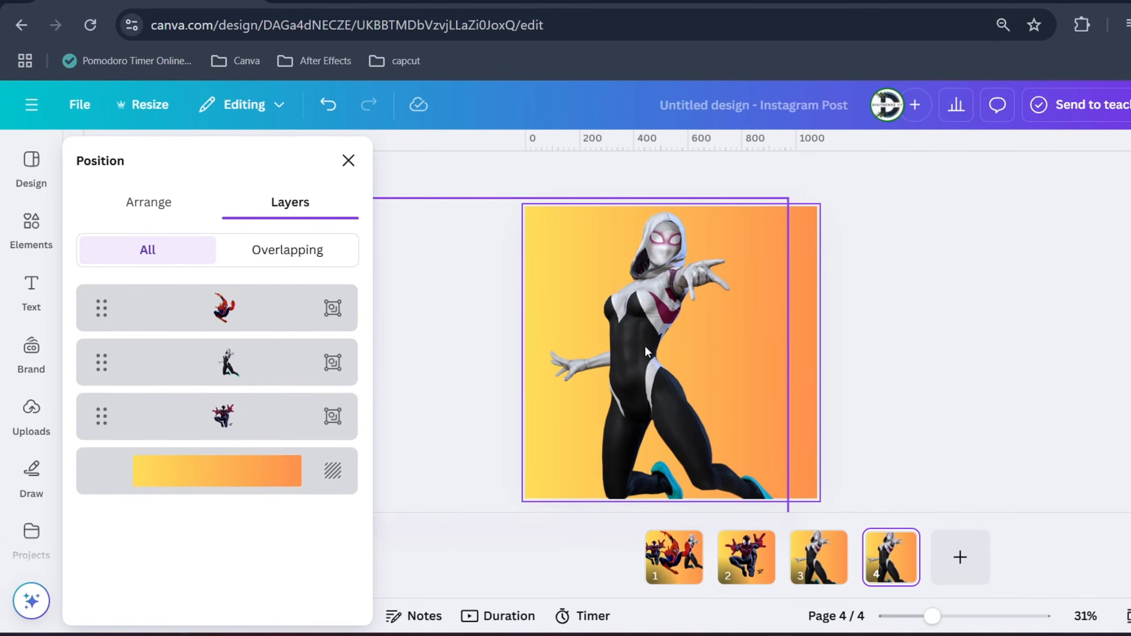
left_click(612, 337)
left_click_drag(605, 344, 901, 349)
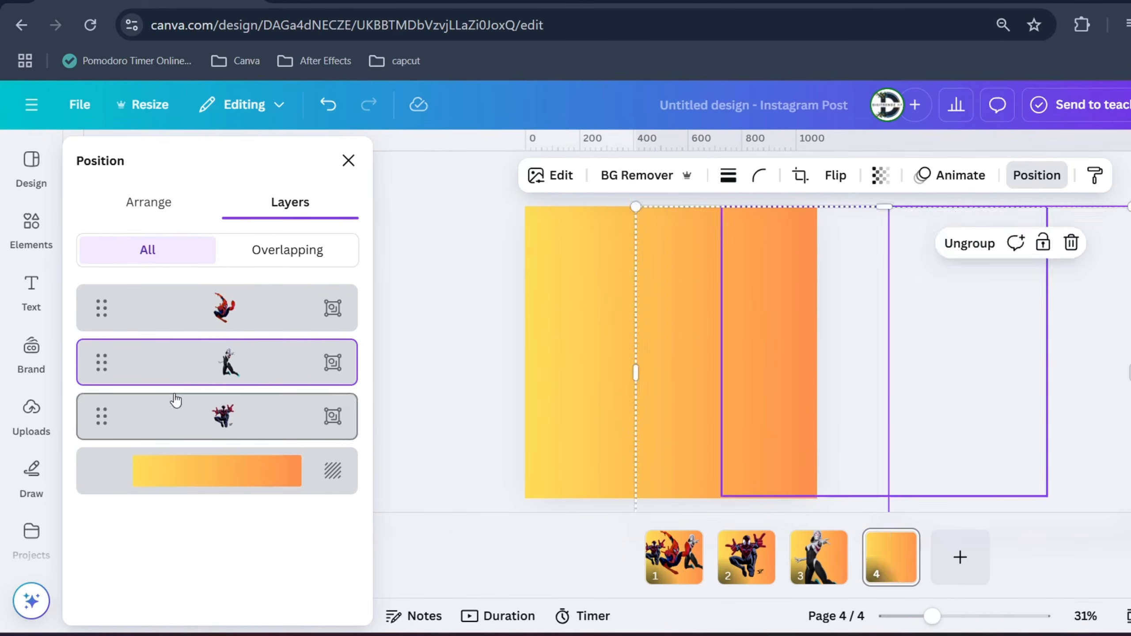
- Bring the red-and-blue Spider-Man group back onto page 4, resized and centred so the figure fills the page
left_click(330, 305)
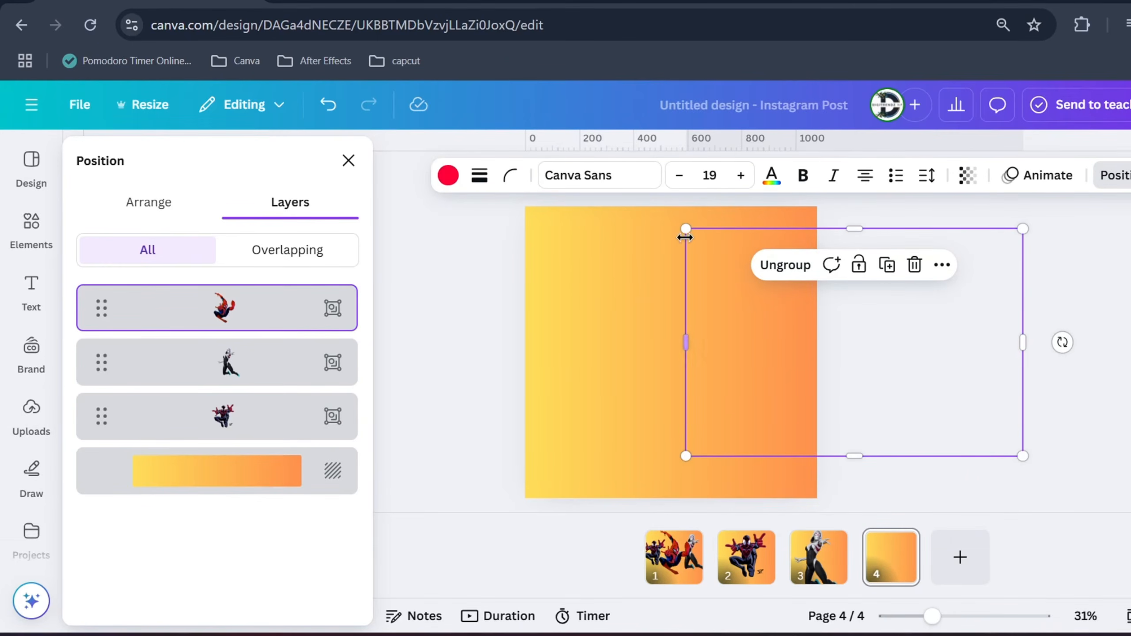
left_click_drag(686, 229, 381, 176)
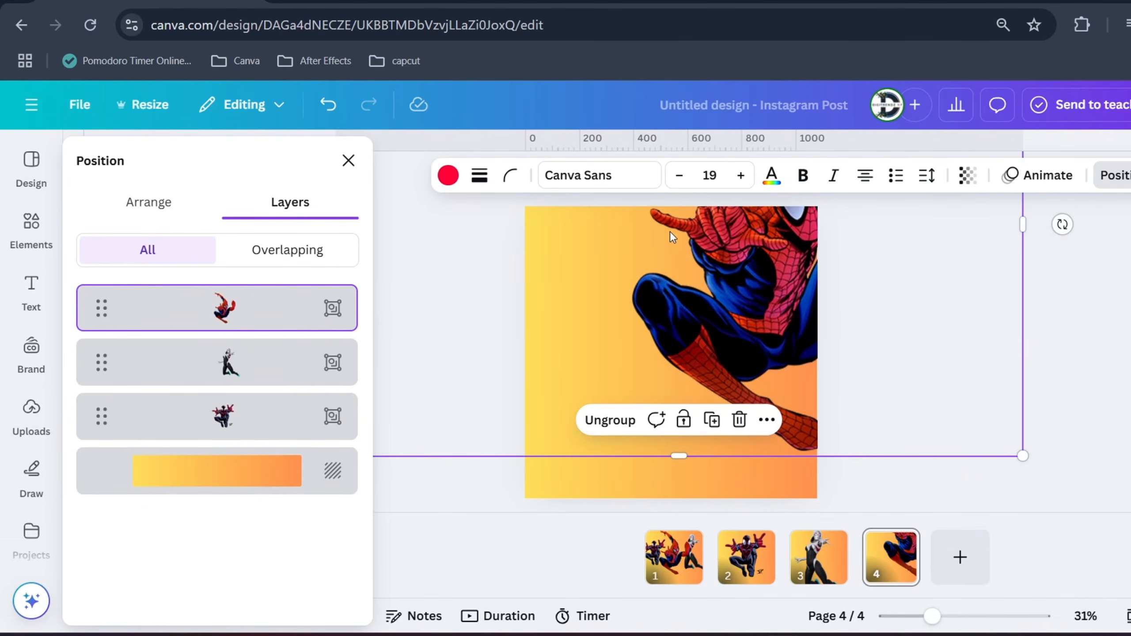
left_click_drag(753, 246, 650, 352)
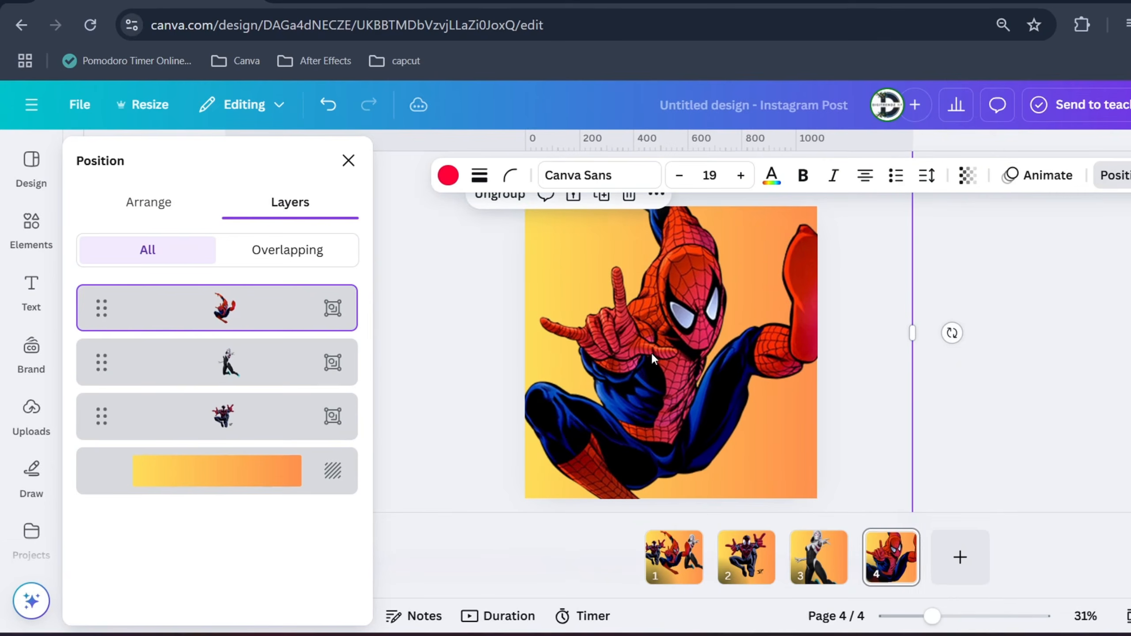
scroll(650, 356, "down", 5)
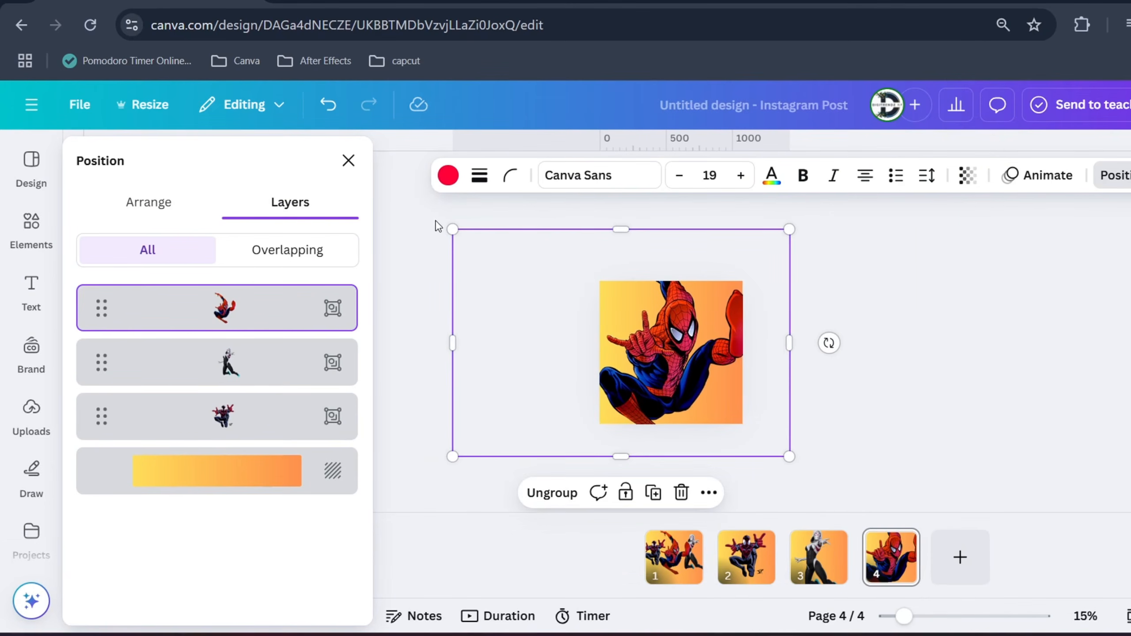
left_click_drag(448, 230, 522, 278)
left_click_drag(687, 344, 673, 329)
left_click_drag(702, 366, 690, 367)
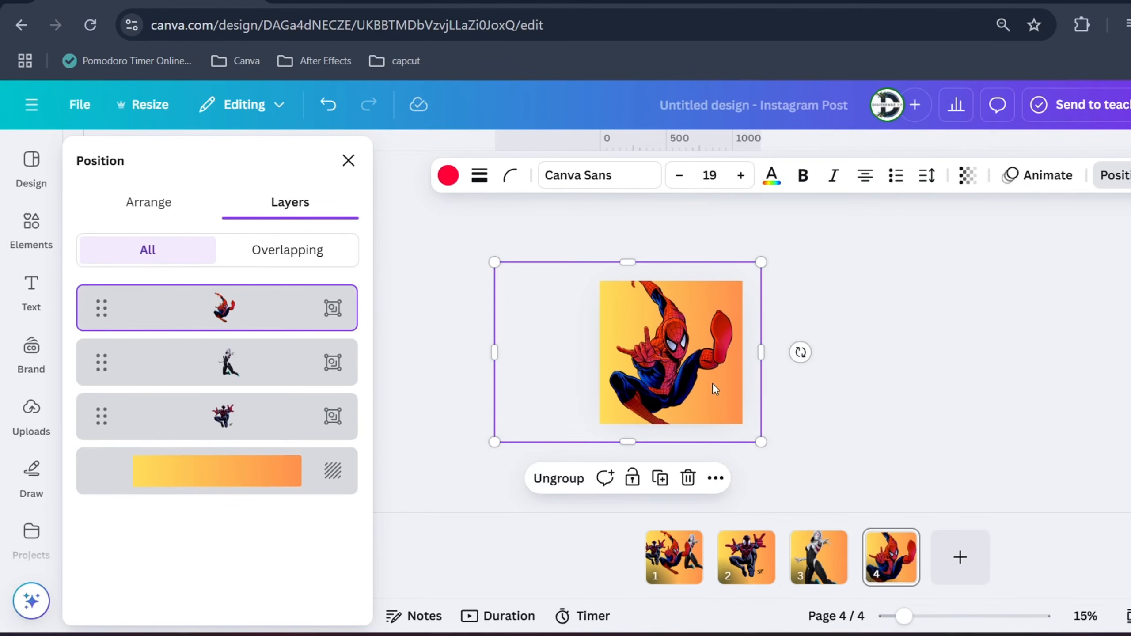
- Add the Match & Move transition after page 1 and apply it between all pages
scroll(788, 461, "up", 3)
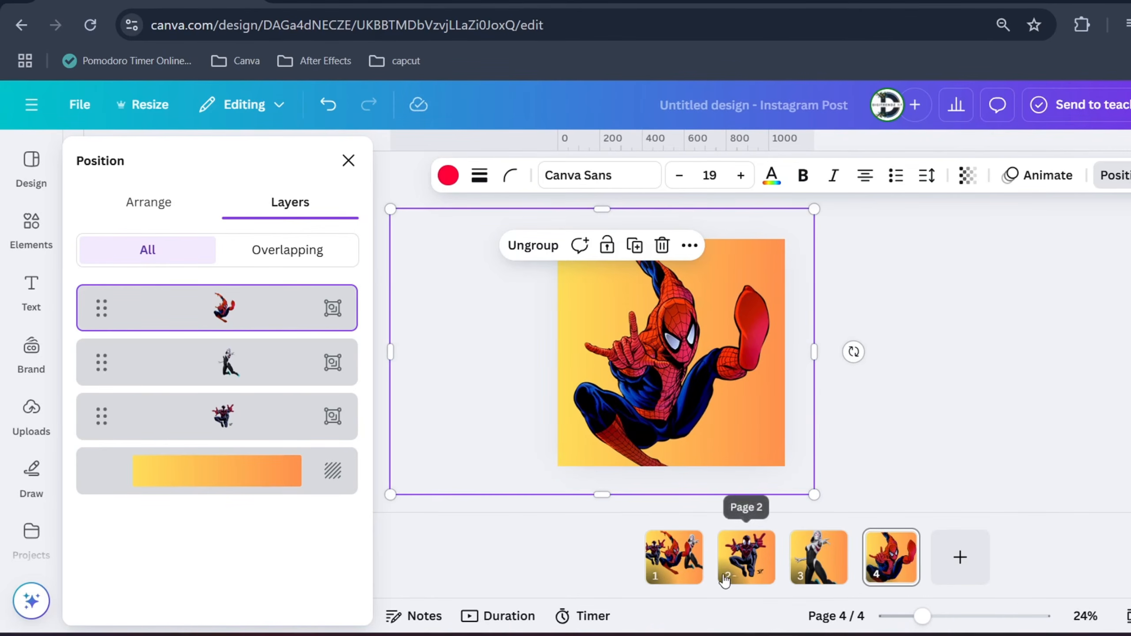
left_click(709, 574)
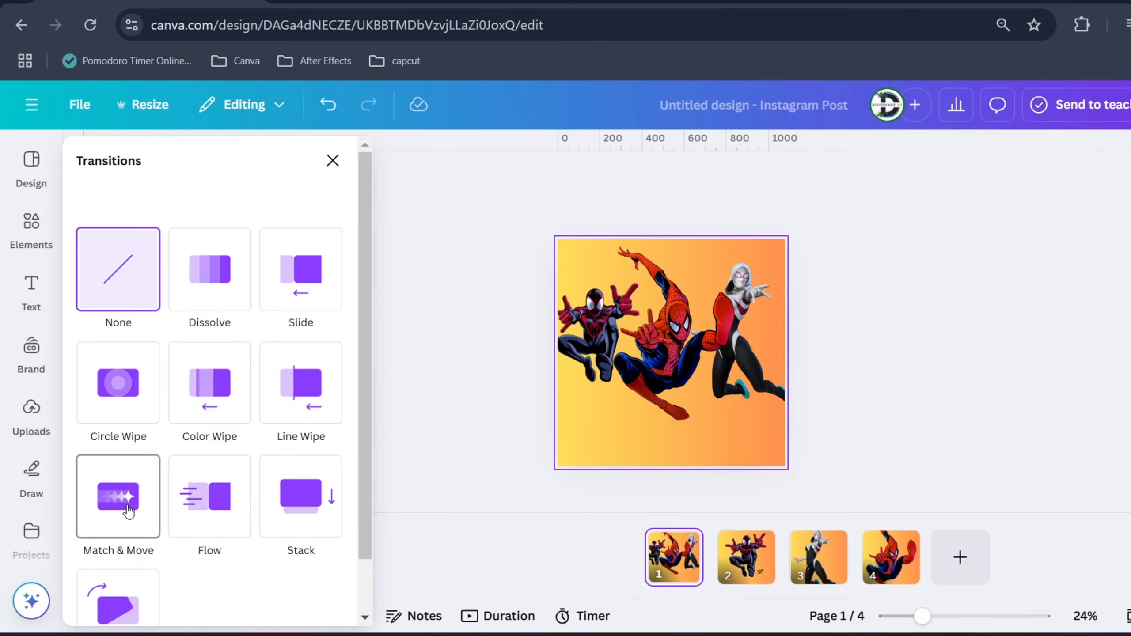
left_click(129, 511)
scroll(178, 535, "down", 5)
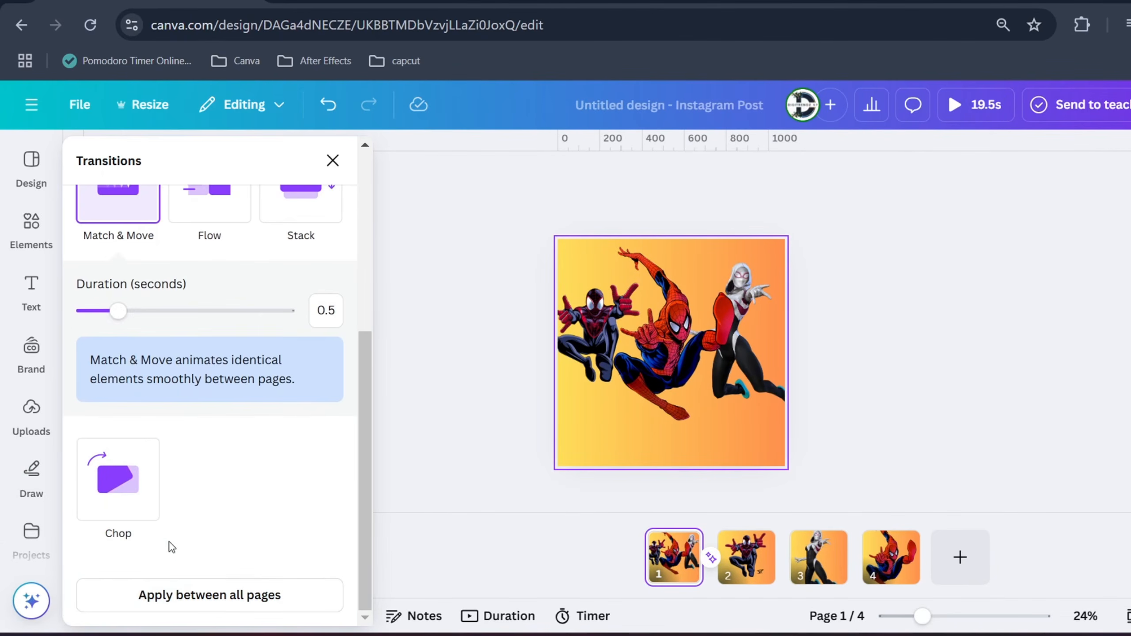
left_click(175, 589)
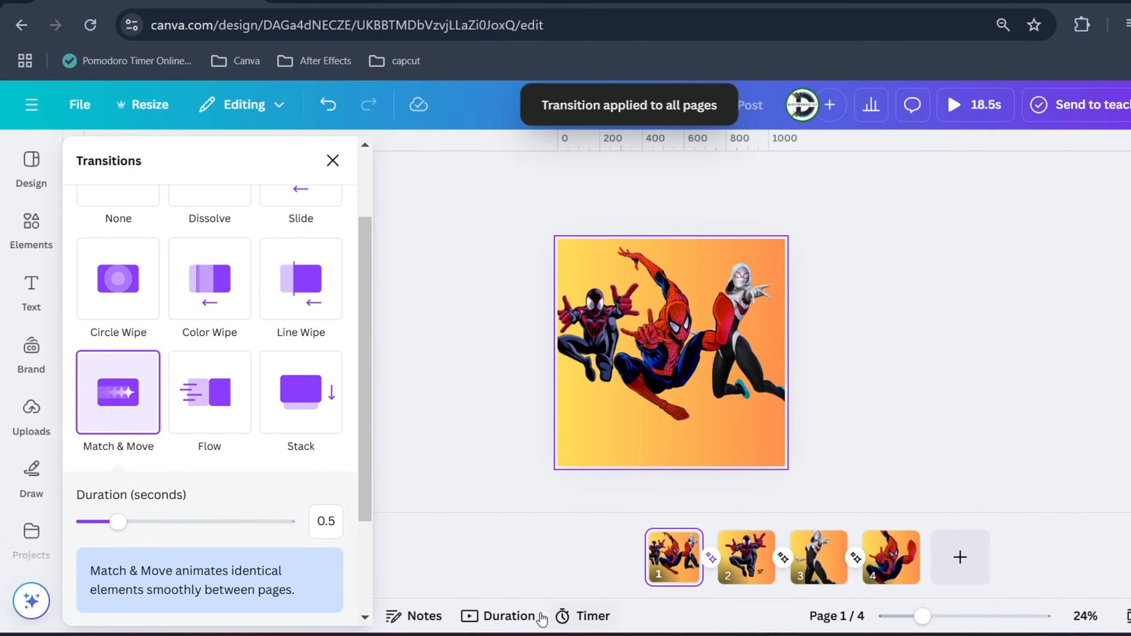
- Trim the page durations in the timeline: page 2 to 1.9 s, page 3 to a similarly short length, and page 1 to 3.0 s
left_click(517, 616)
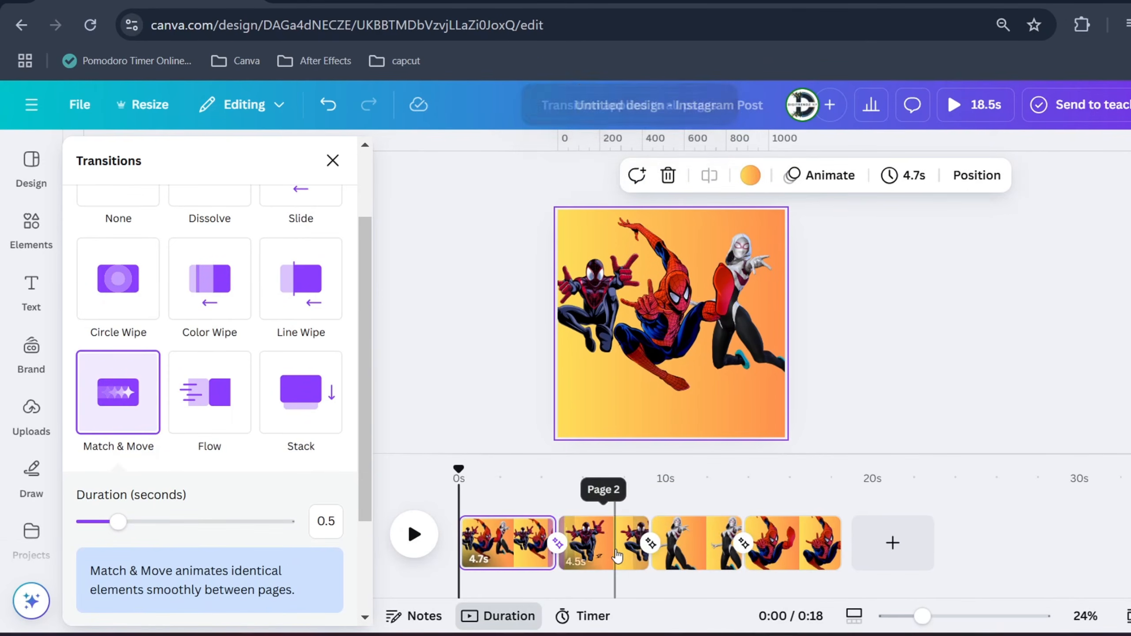
left_click(617, 554)
left_click_drag(646, 556, 578, 557)
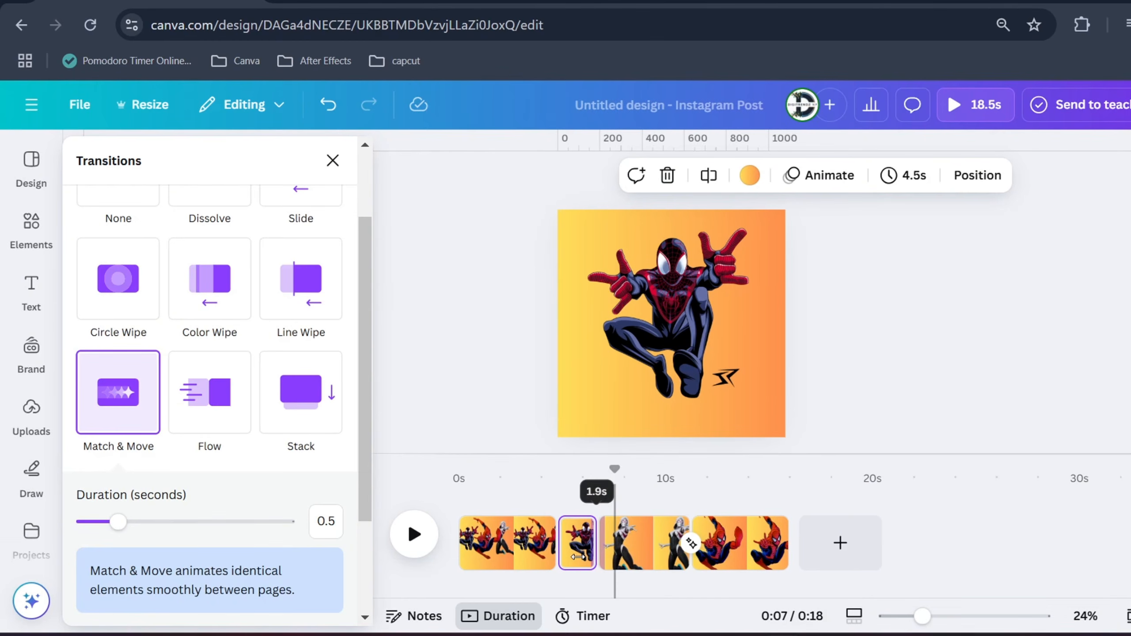
left_click(645, 552)
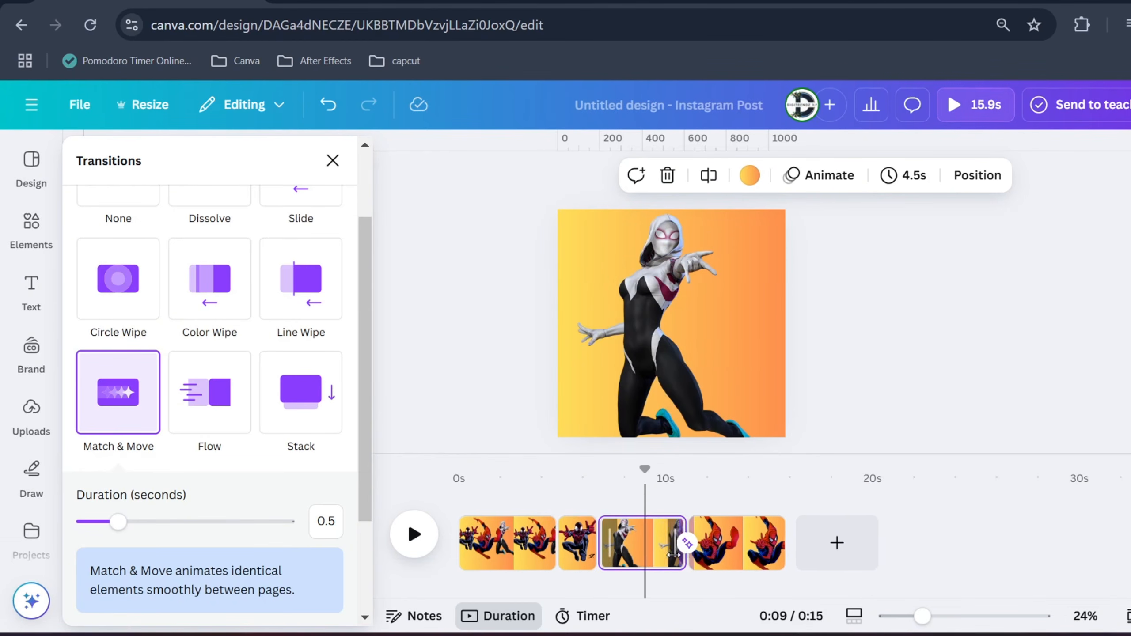
left_click_drag(672, 554, 619, 555)
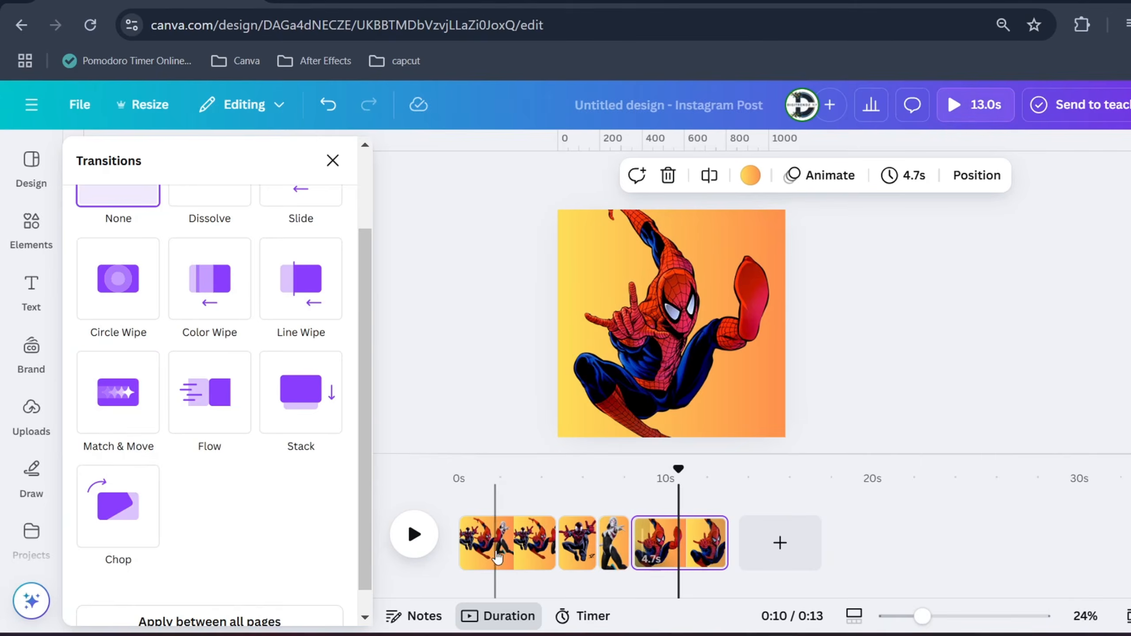
left_click(521, 544)
left_click_drag(551, 544, 519, 544)
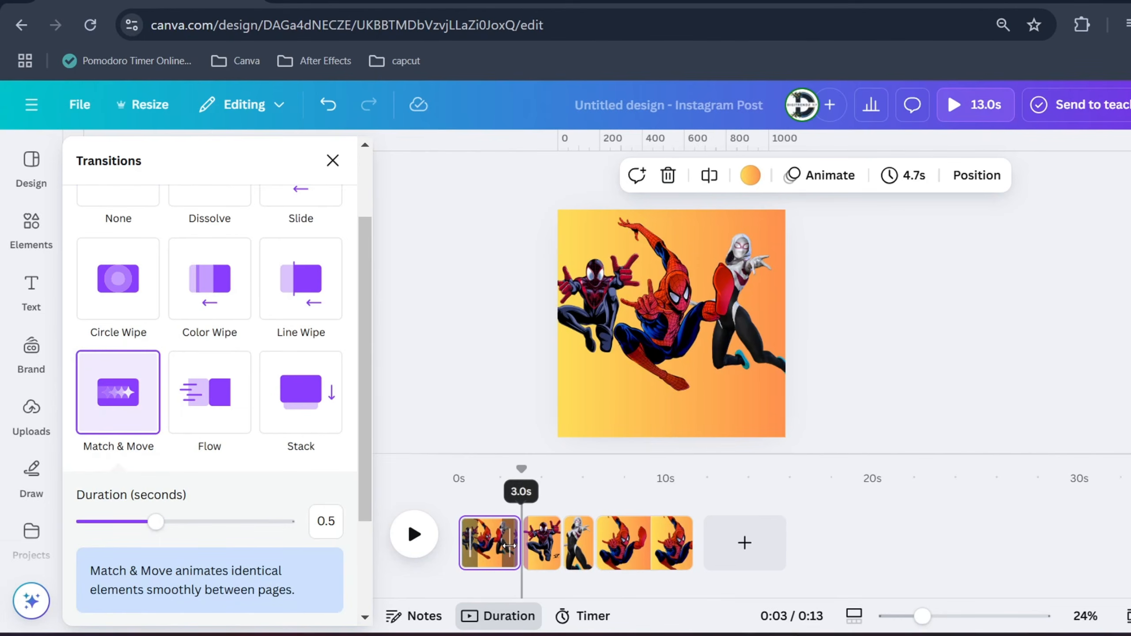
- Play the timeline from page 1 and replay it to preview the transitions between the characters
left_click(506, 509)
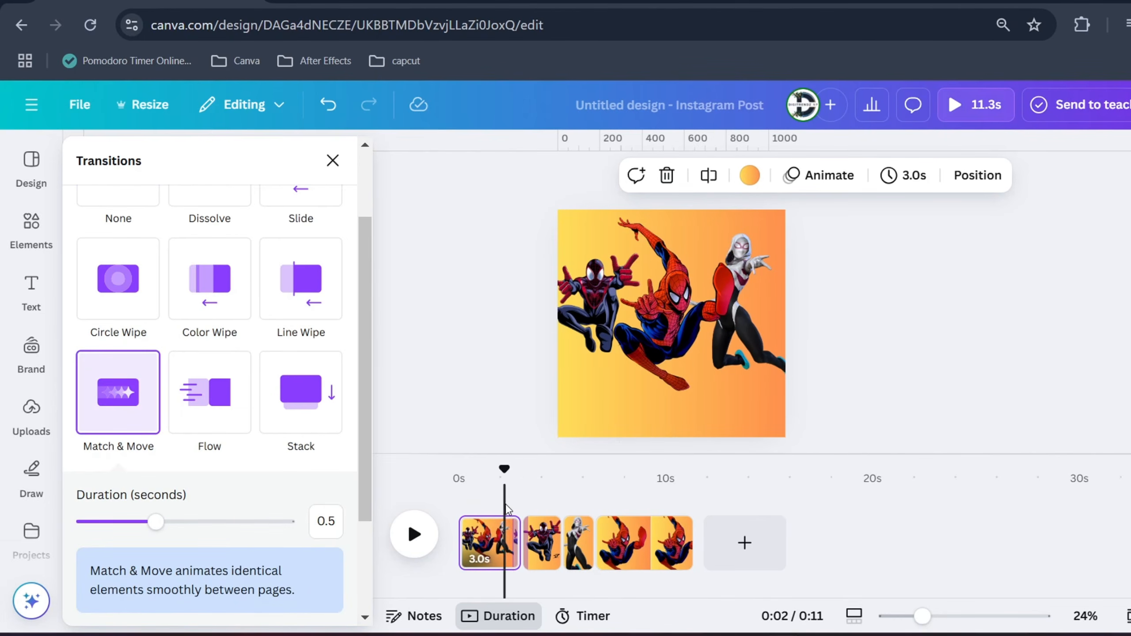
key("space")
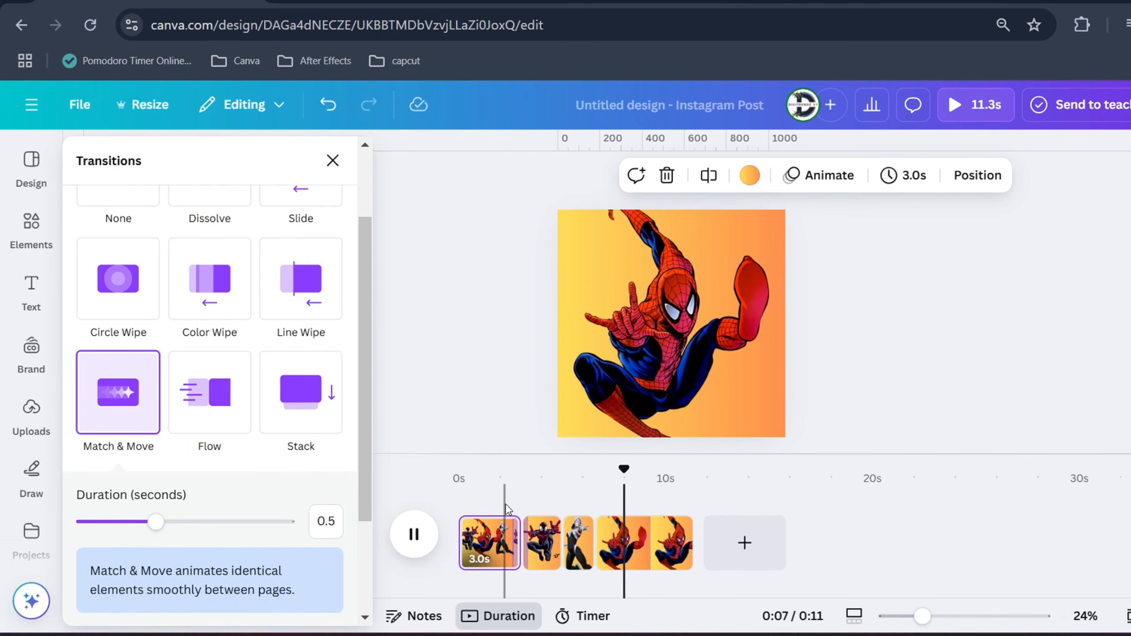
key("space")
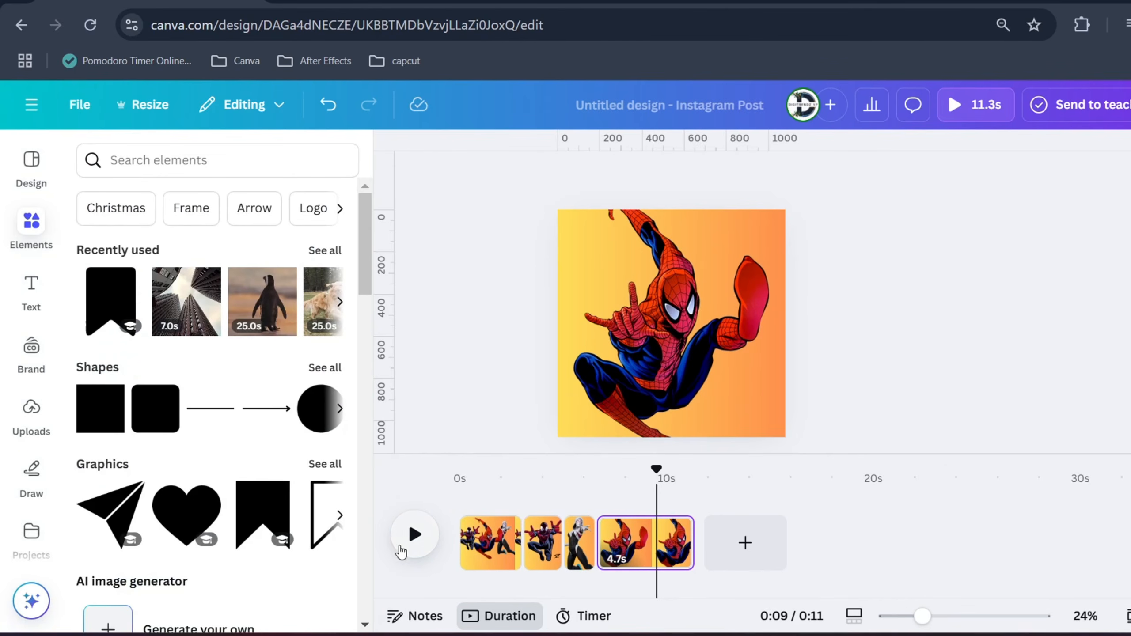
left_click(513, 504)
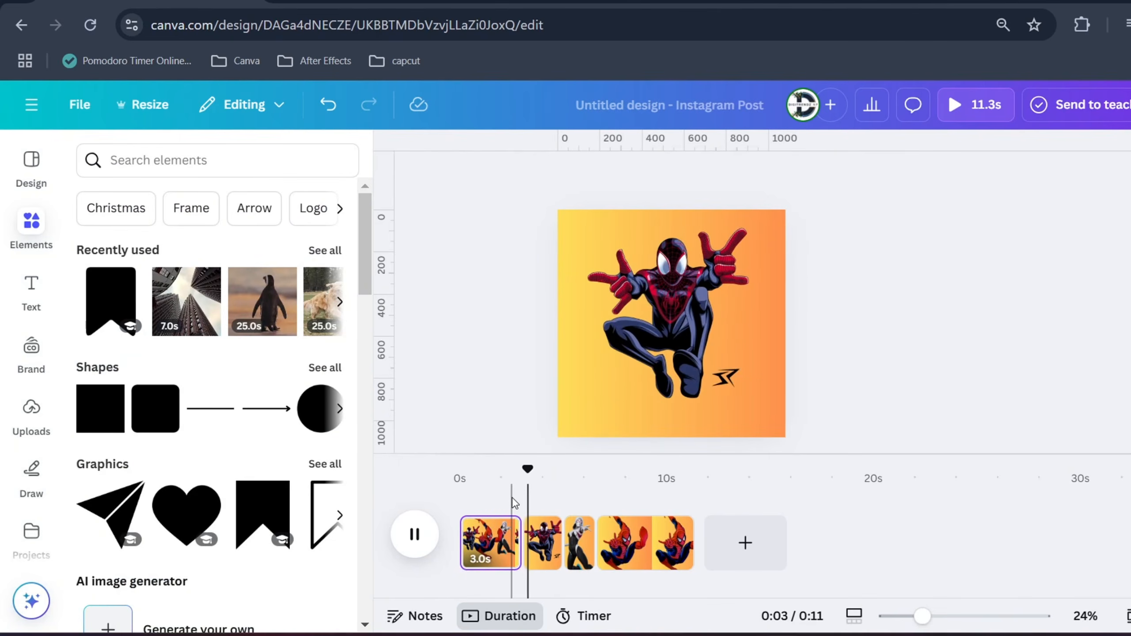